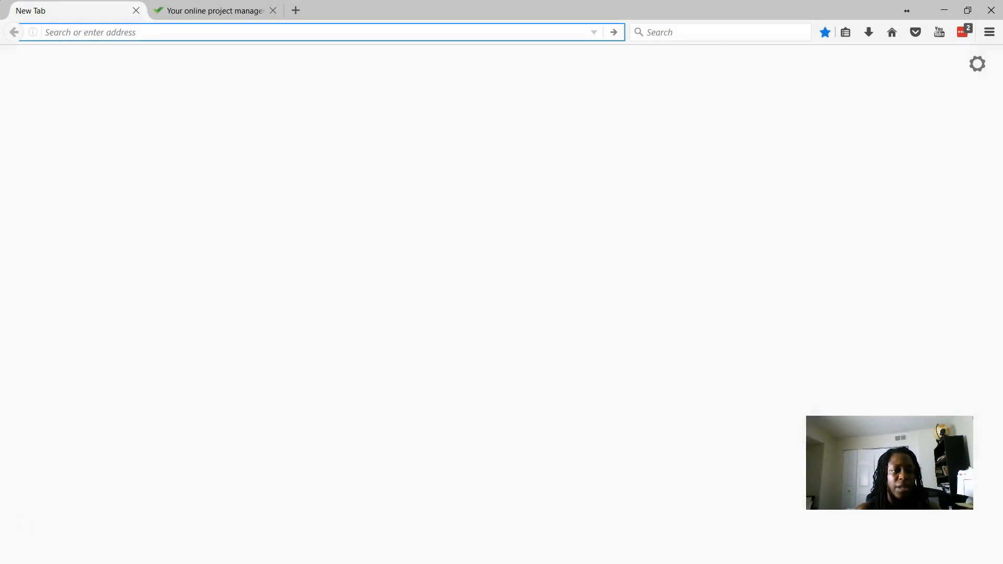
Switch to the Wrike website, go to its login page and log in with the saved account email and password.
left_click(188, 13)
key("F11")
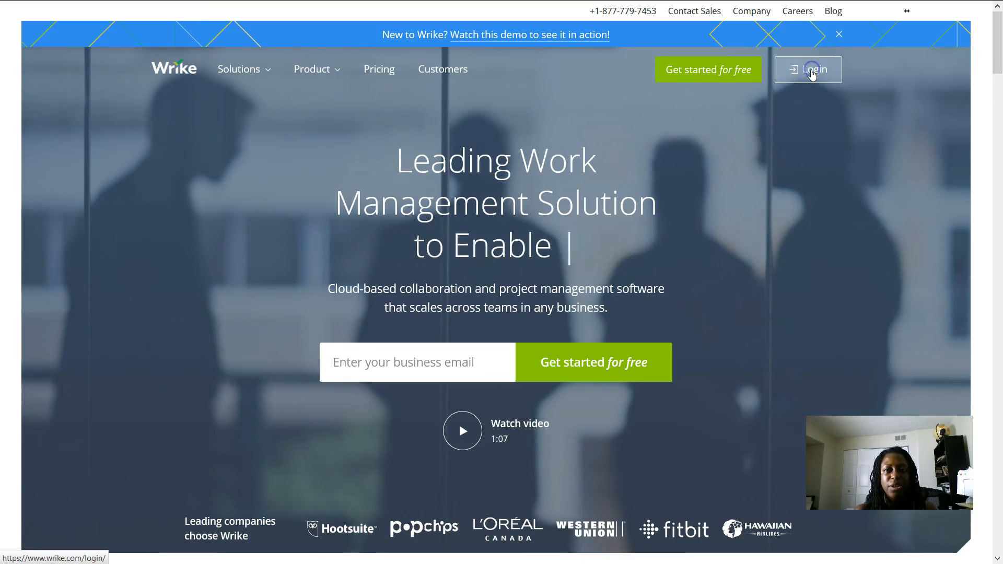
left_click(812, 74)
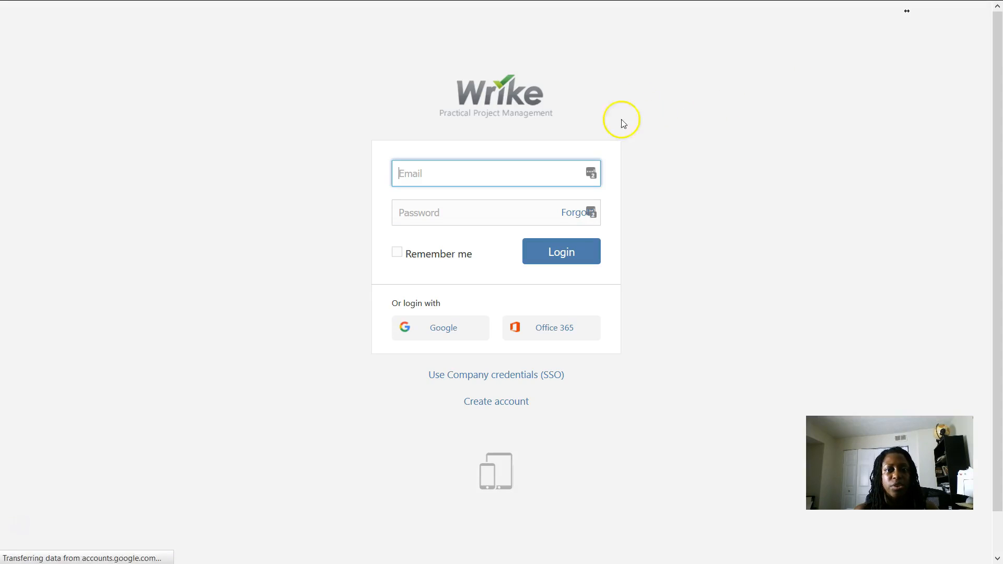
left_click(591, 172)
left_click(546, 254)
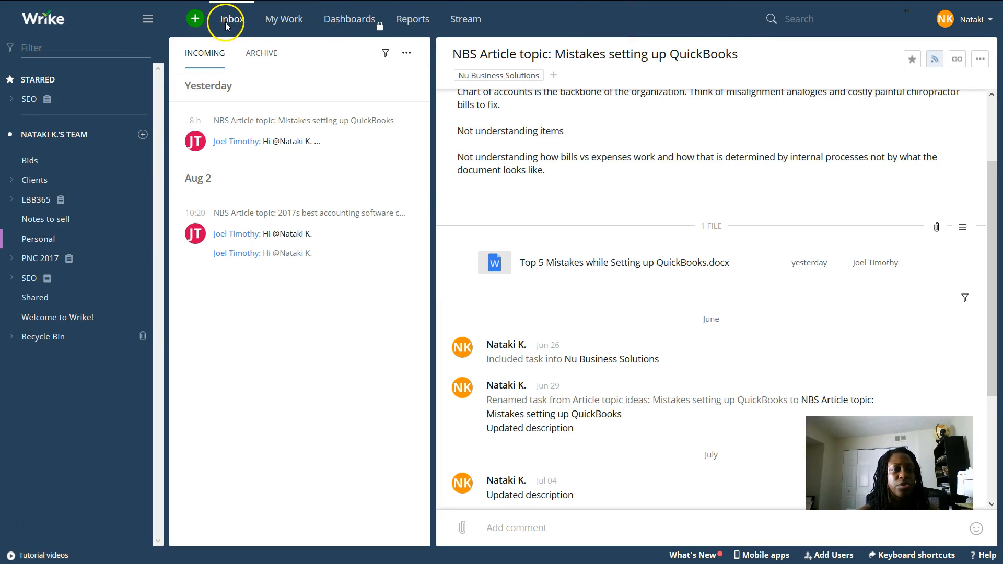
Open the Personal folder in the team's folder list and look over the options in the account menu.
left_click(294, 27)
left_click(337, 24)
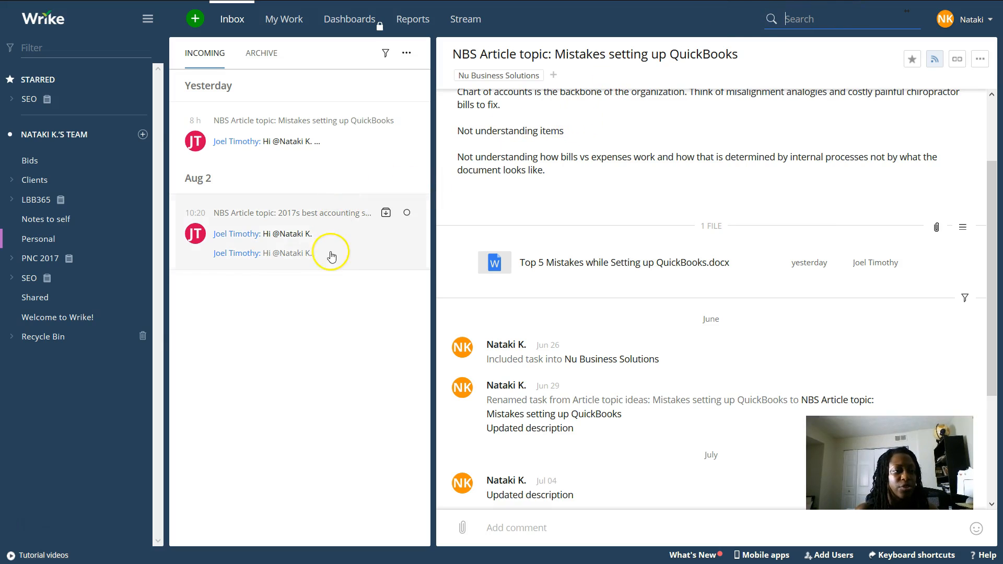
left_click(38, 243)
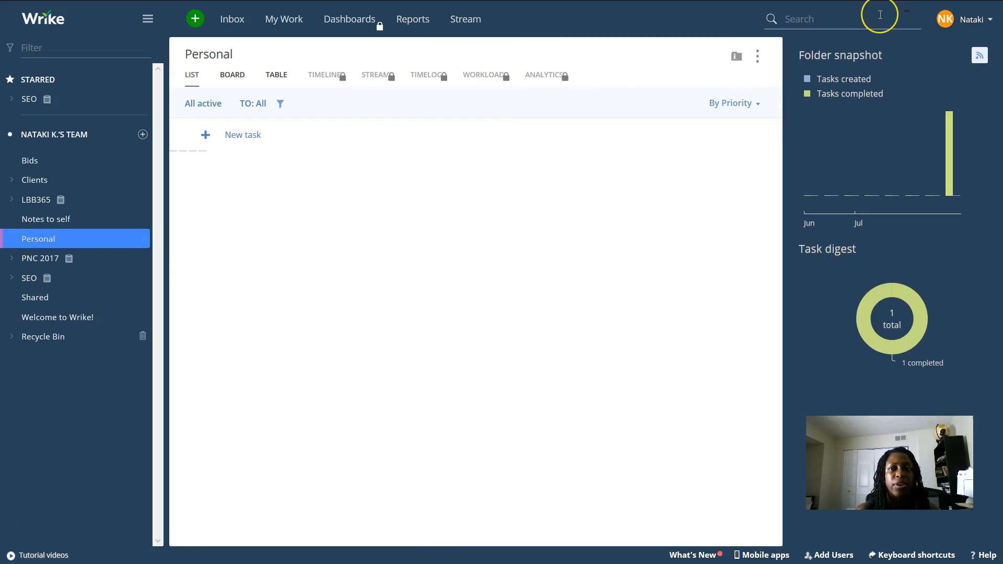
left_click(860, 19)
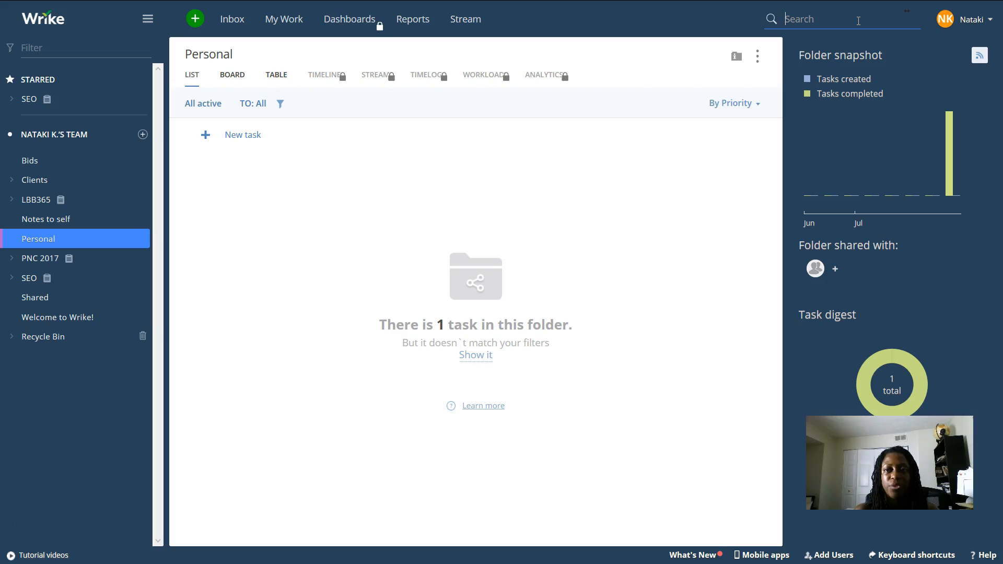
left_click(991, 21)
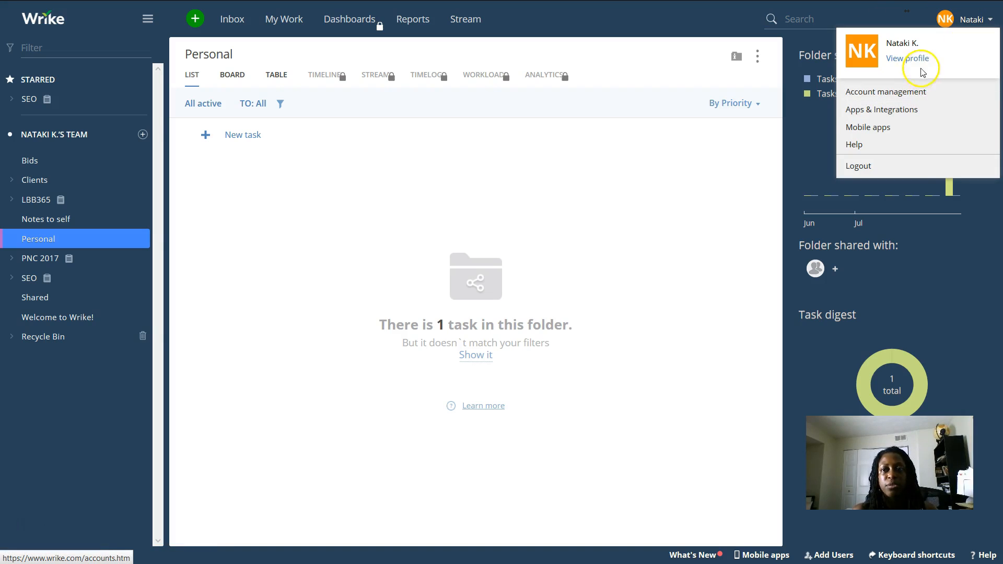
left_click(900, 98)
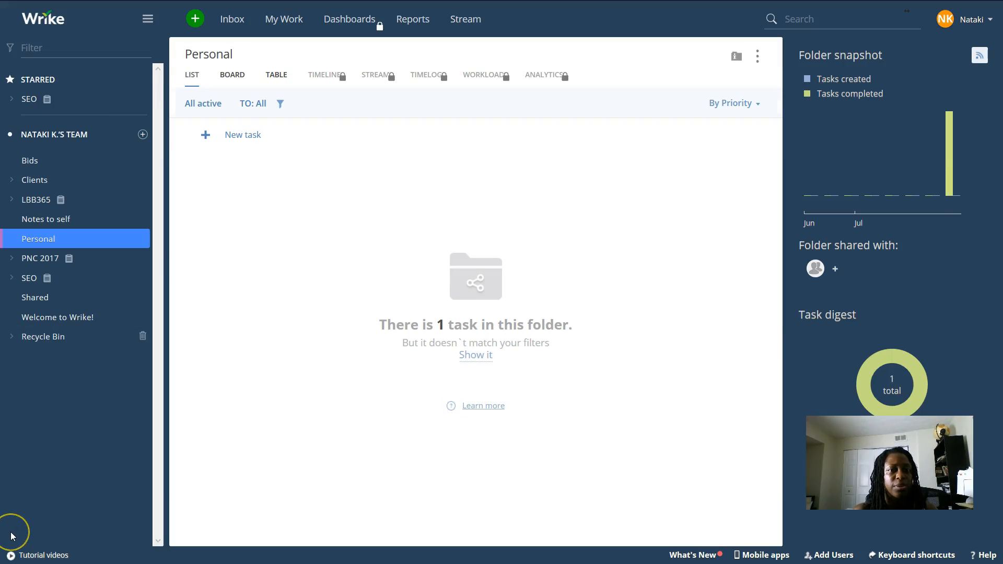
Create a private folder with the default List view under the team, named with the account owner's possessive first name and "sample".
right_click(83, 367)
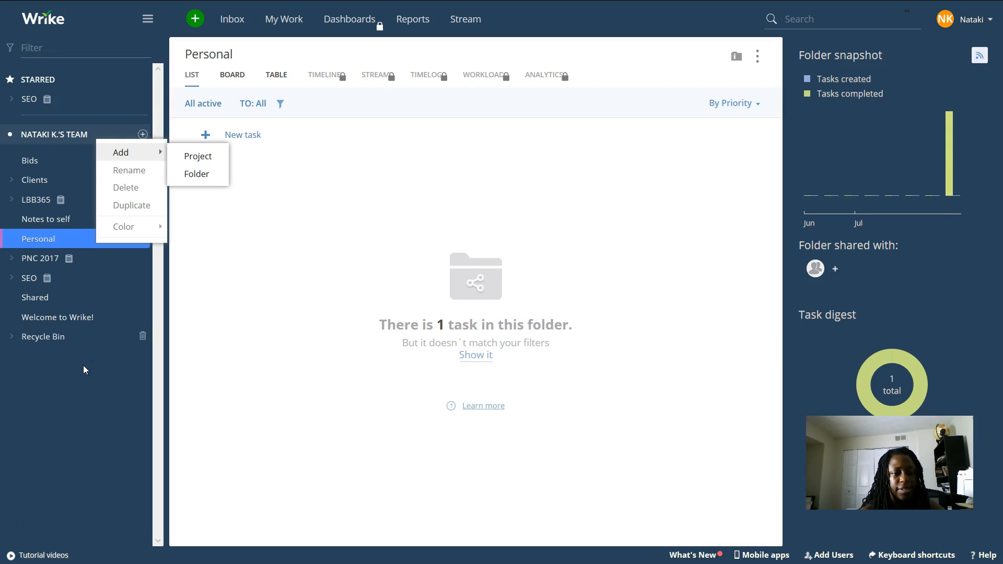
left_click(84, 369)
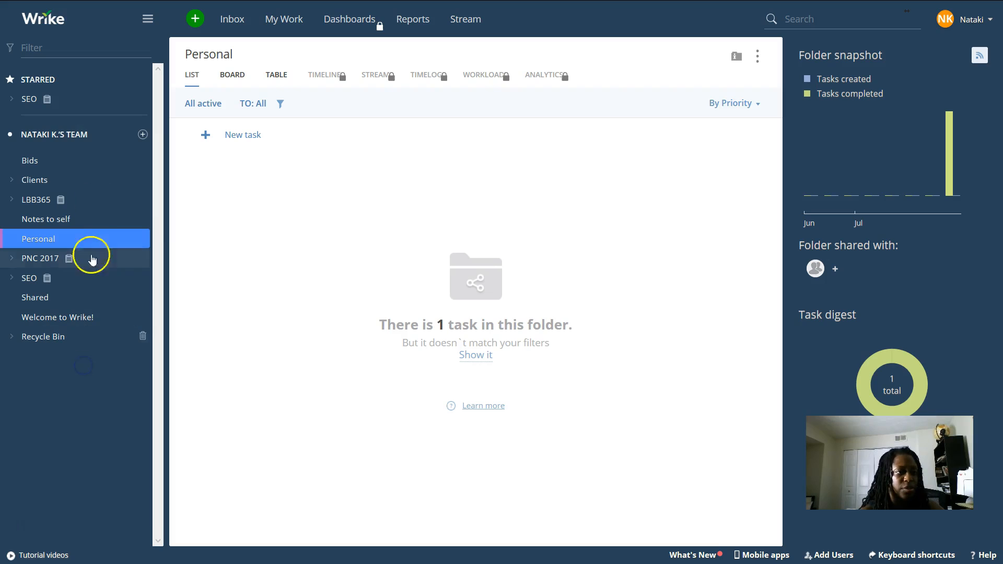
right_click(94, 136)
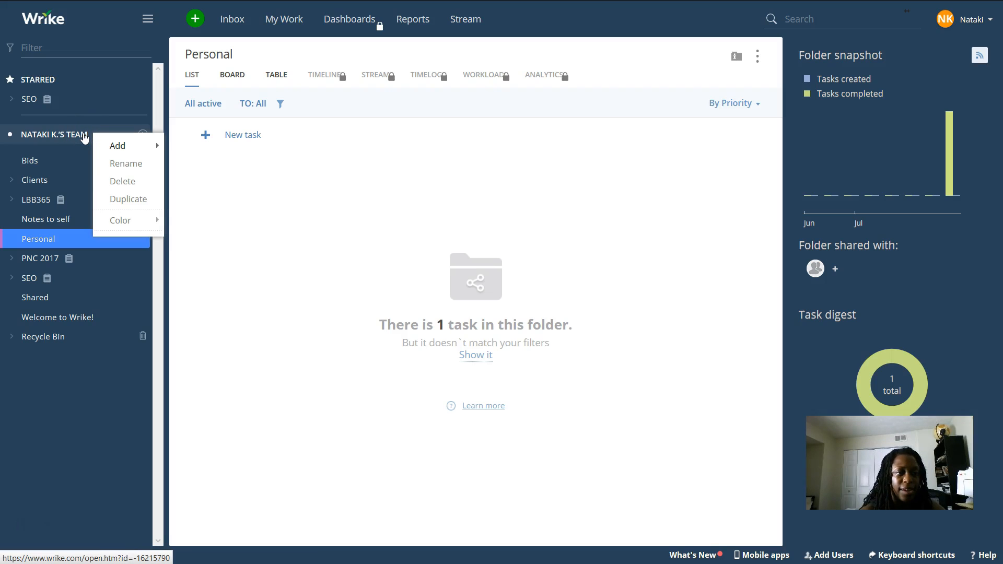
mouse_move(124, 145)
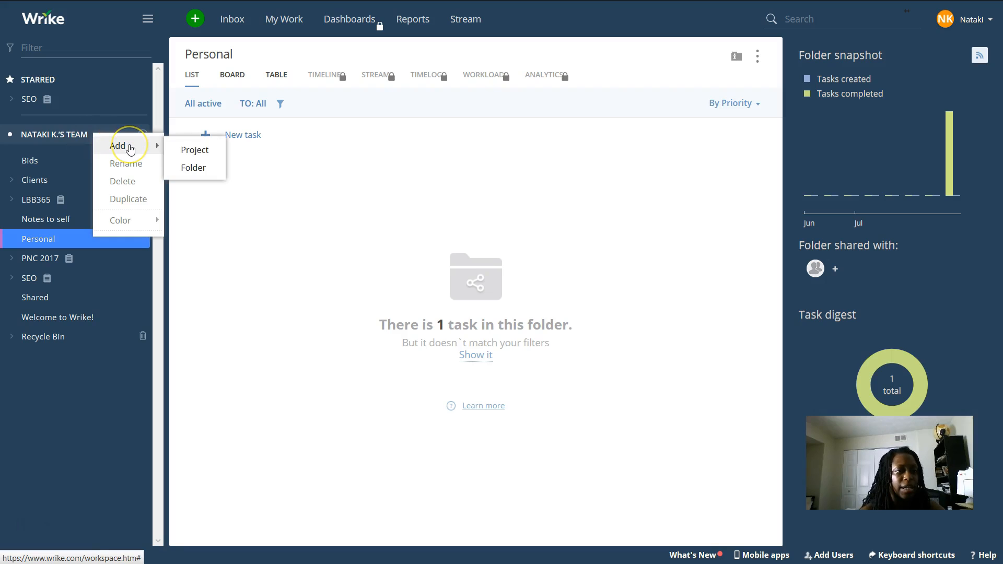
left_click(193, 168)
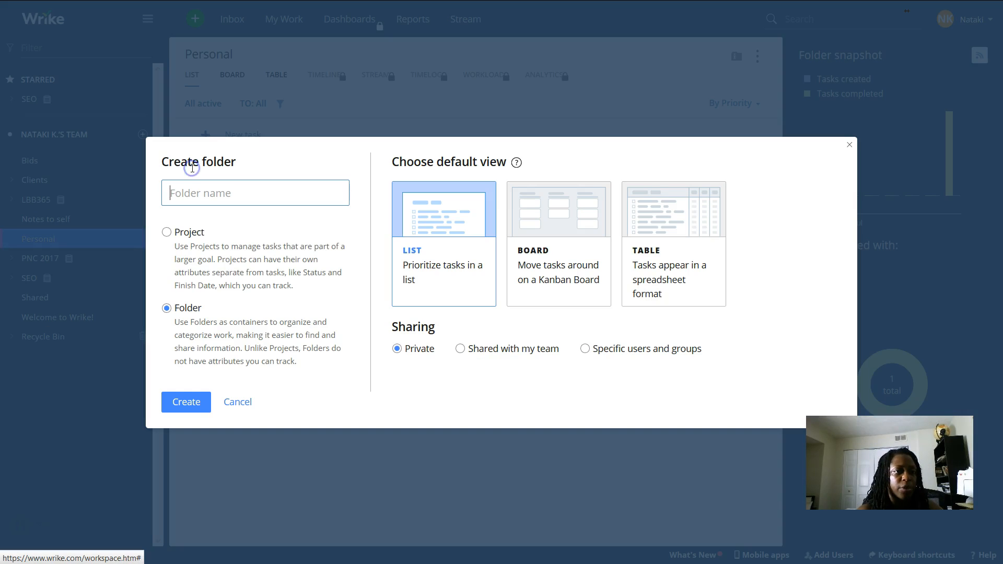
left_click(181, 404)
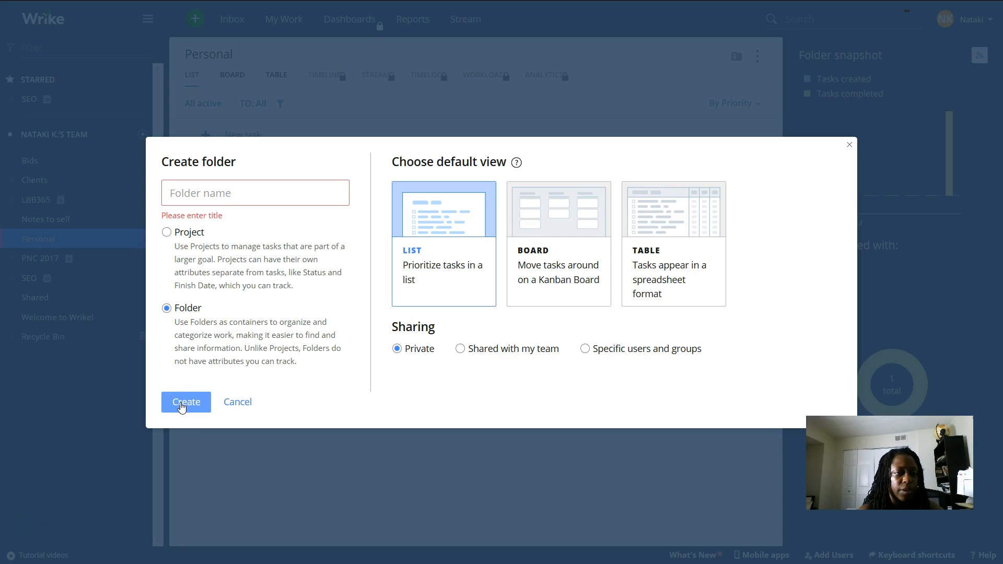
left_click(204, 200)
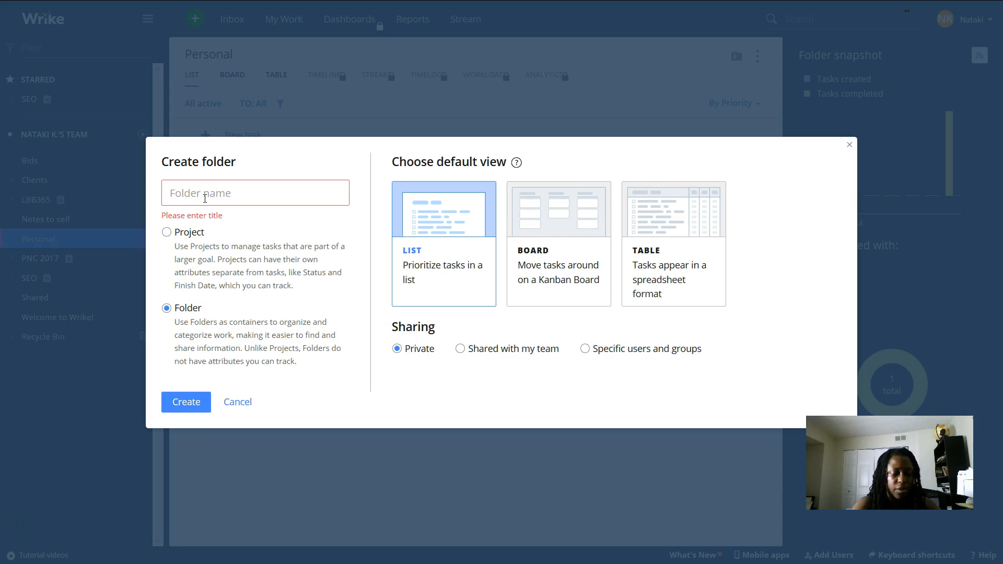
type("N")
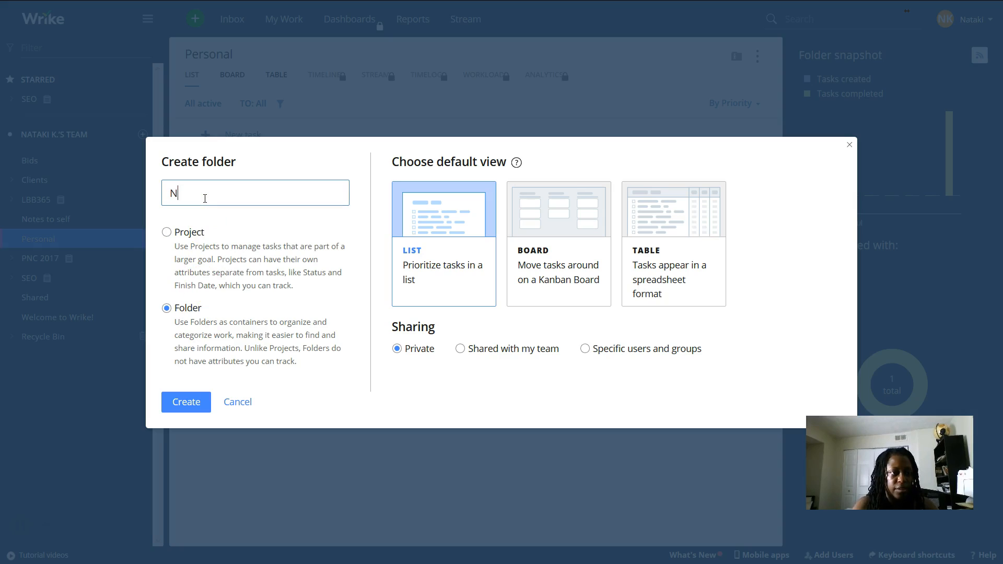
type("ataki's sample")
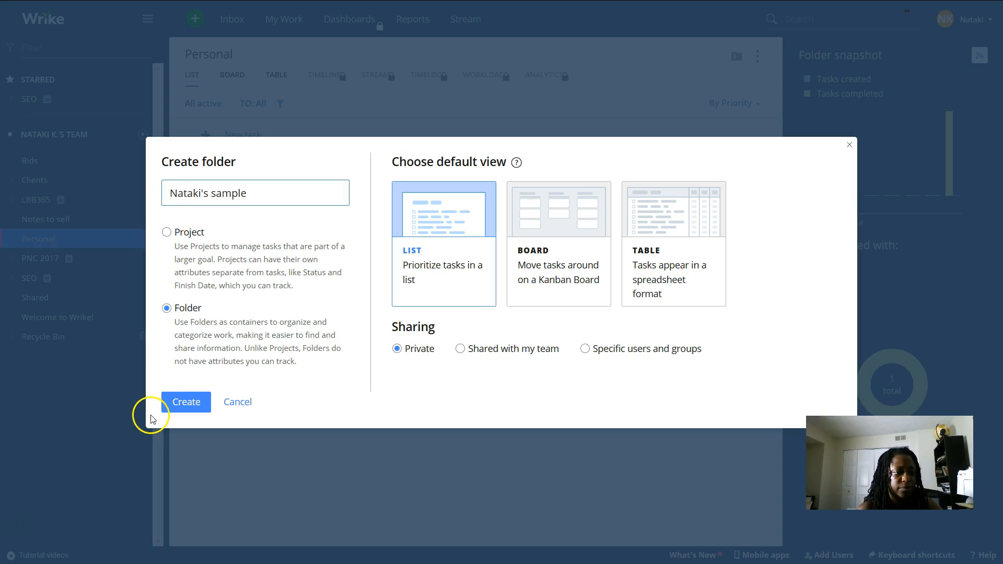
left_click(190, 406)
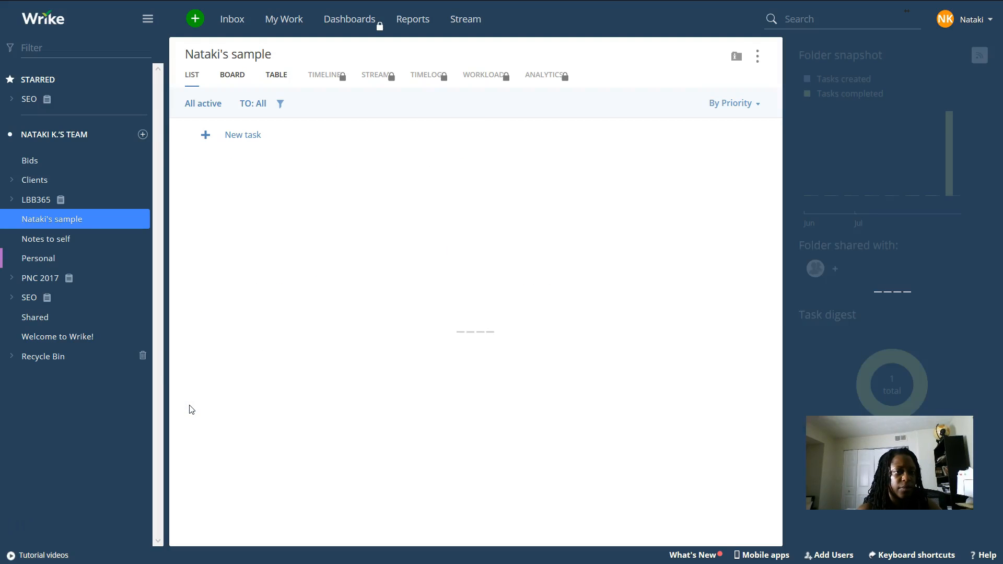
Assign the dark olive-green color to the new sample folder.
right_click(102, 224)
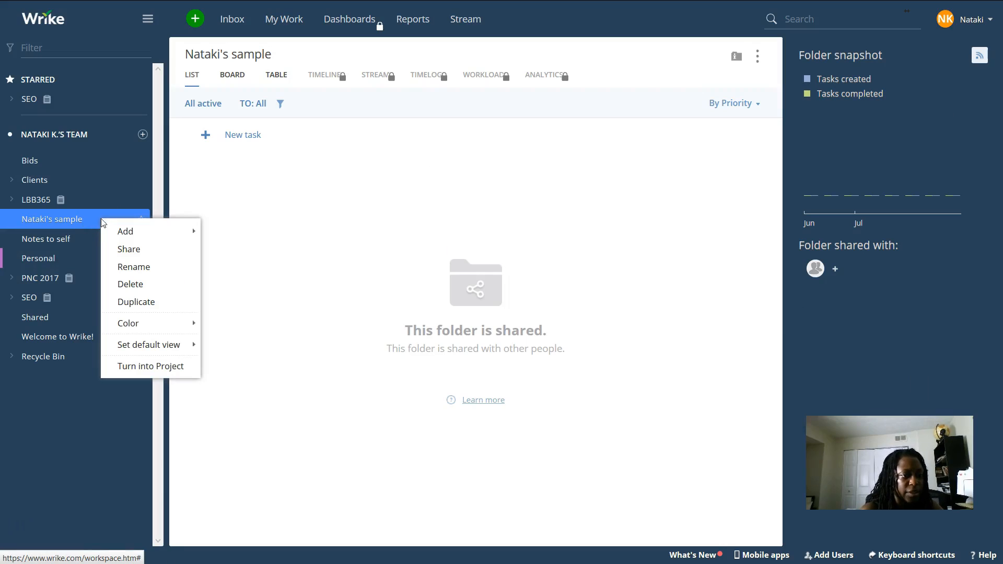
mouse_move(115, 233)
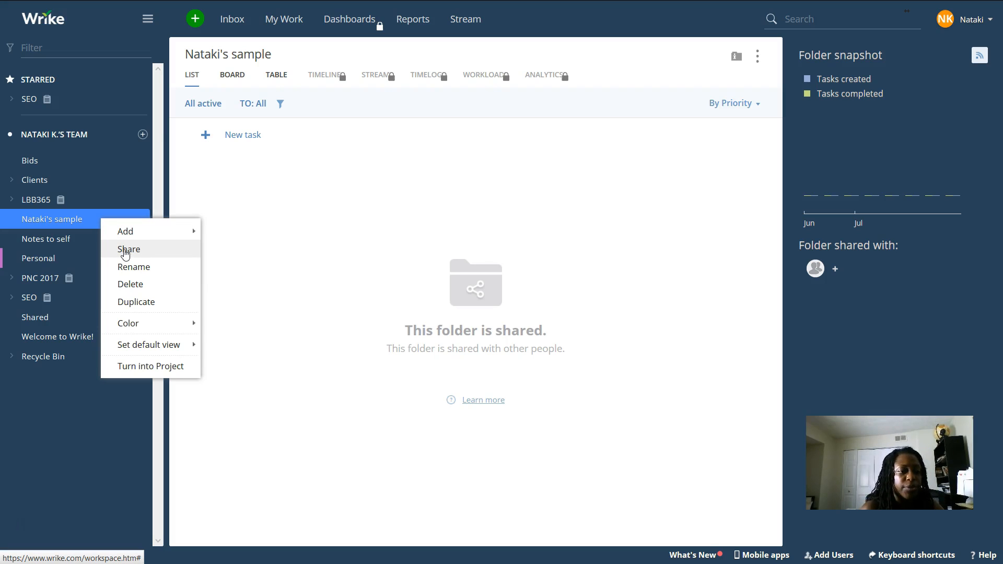
mouse_move(137, 328)
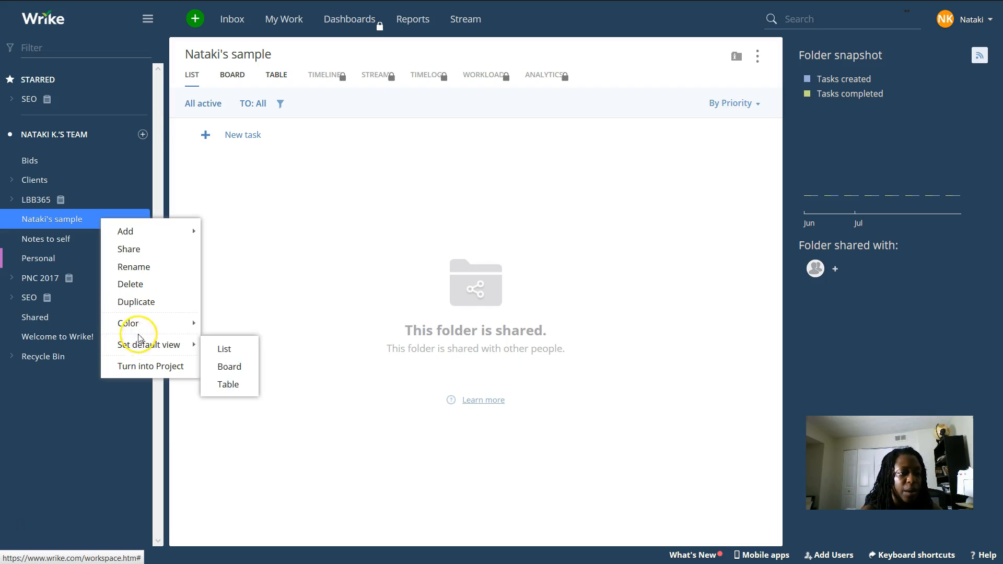
mouse_move(130, 323)
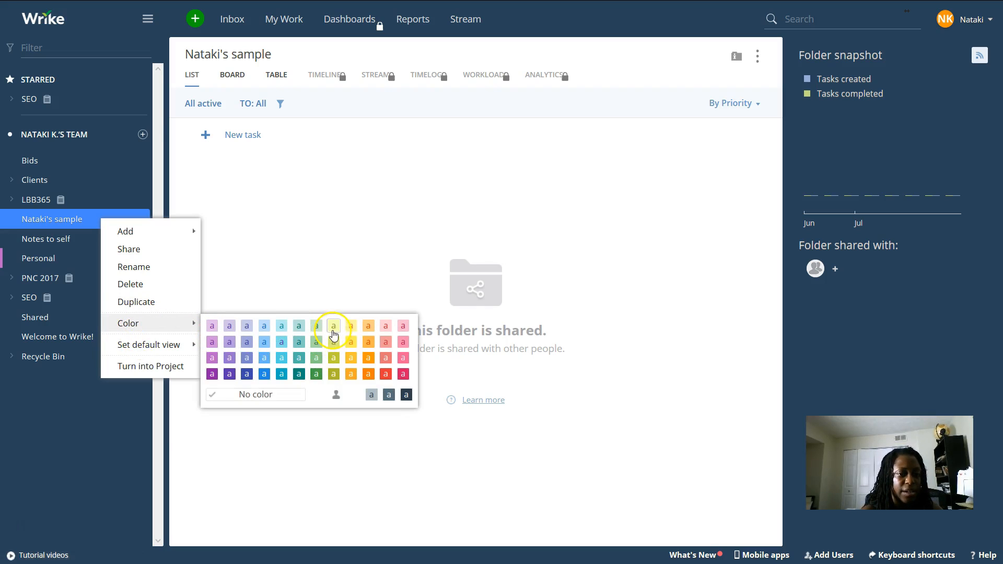
left_click(332, 372)
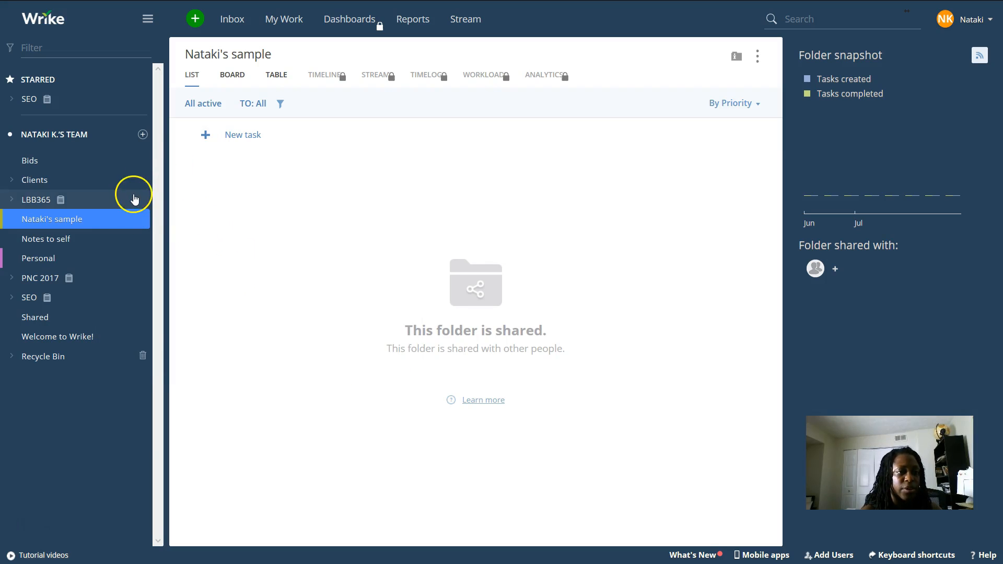
right_click(116, 221)
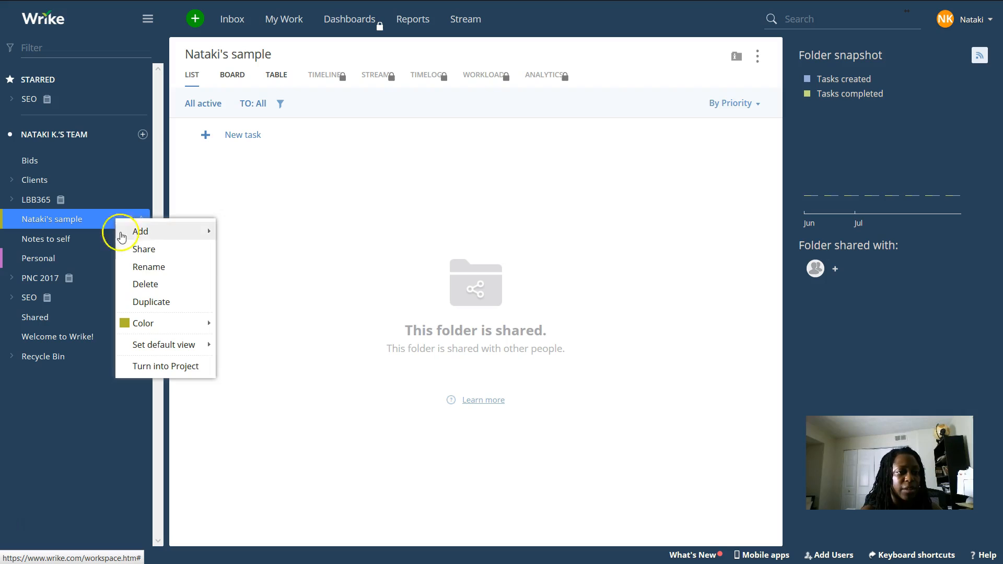
mouse_move(166, 236)
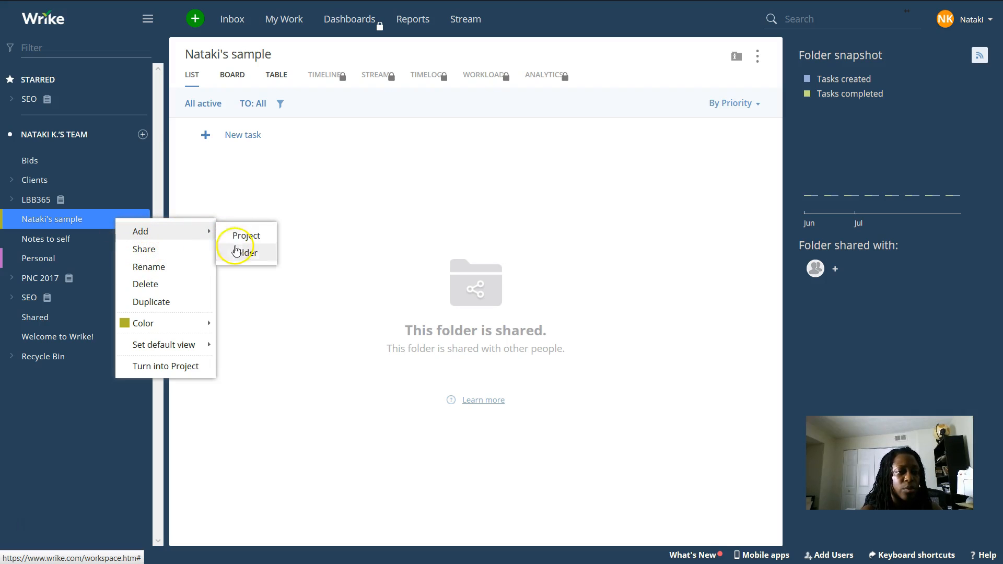
left_click(247, 171)
Add a task titled "Create wrike tutorial video" to the sample folder and assign it to the account owner.
left_click(231, 135)
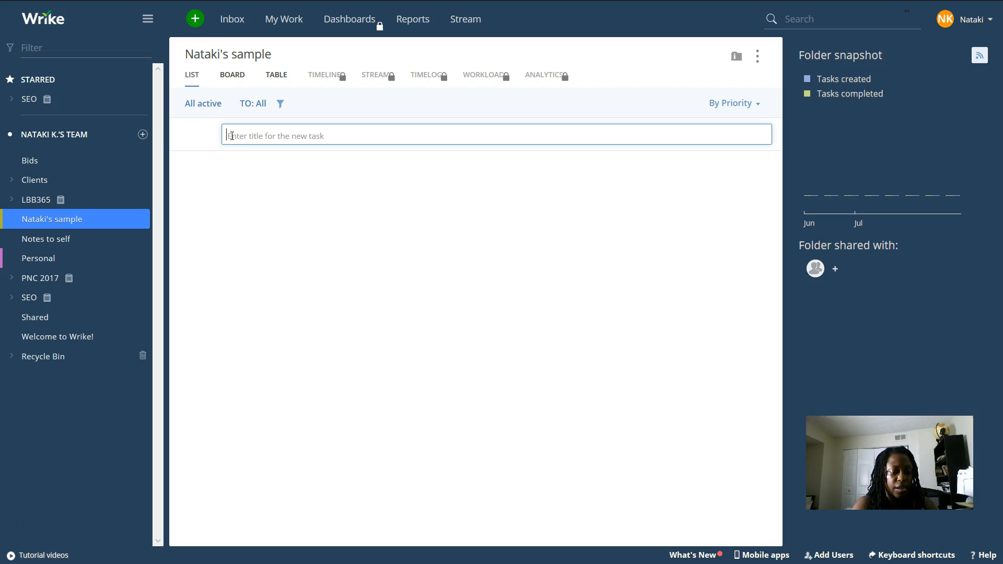
type("Create wrike tu")
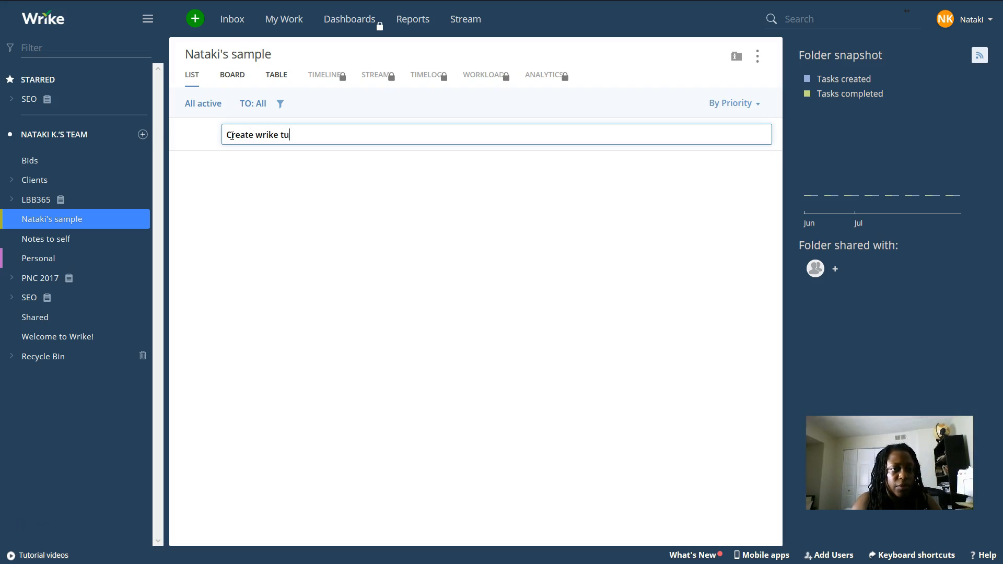
type("torial video")
left_click(243, 179)
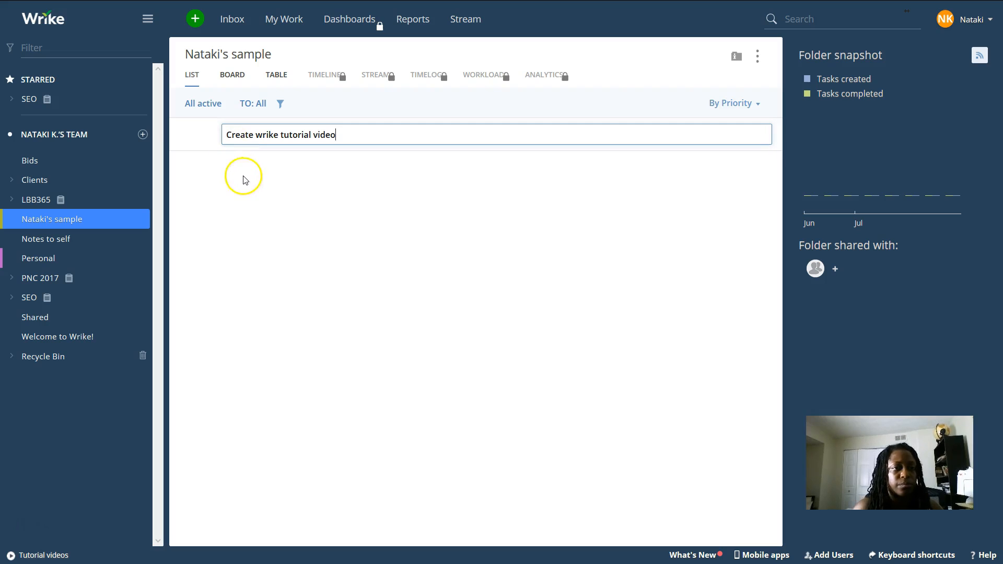
left_click(246, 181)
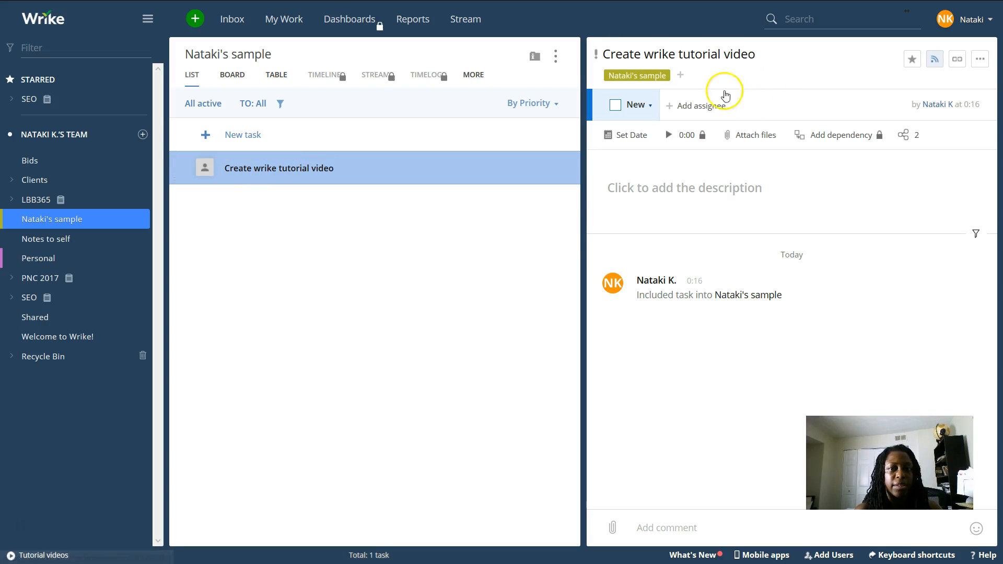
left_click(690, 104)
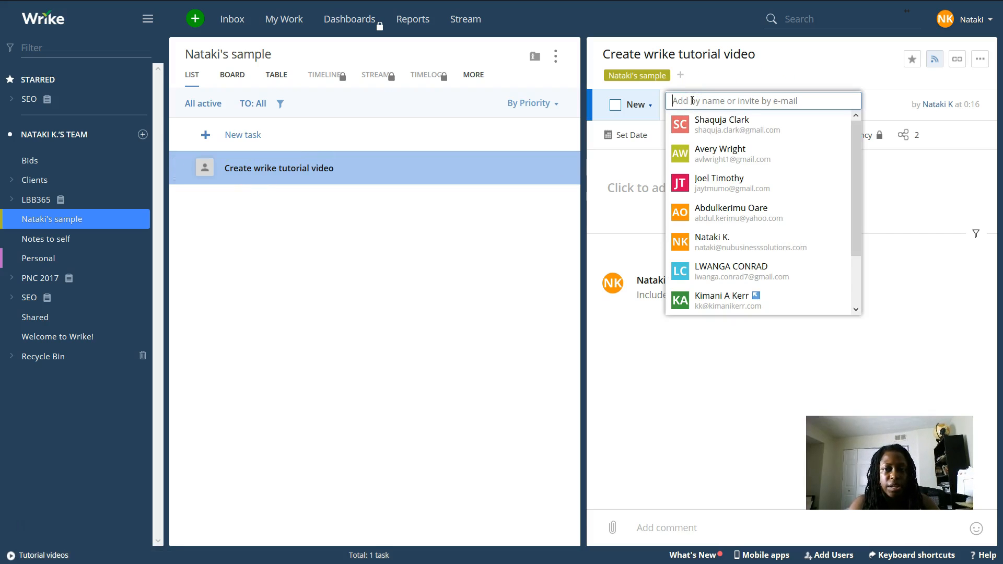
left_click(720, 245)
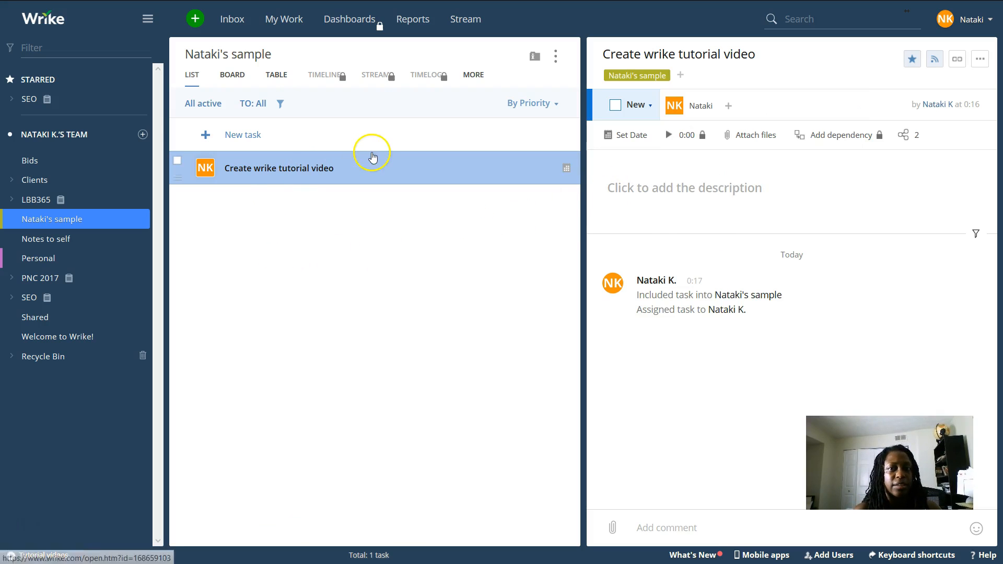
Schedule the "Create wrike tutorial video" task for one day with start and end dates of 08/08/2017.
left_click(619, 137)
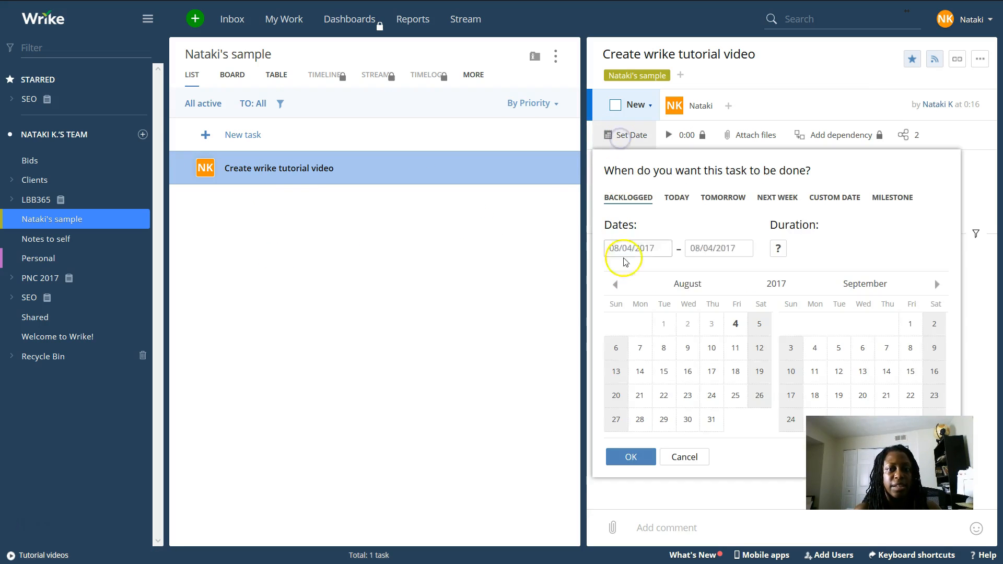
left_click(761, 326)
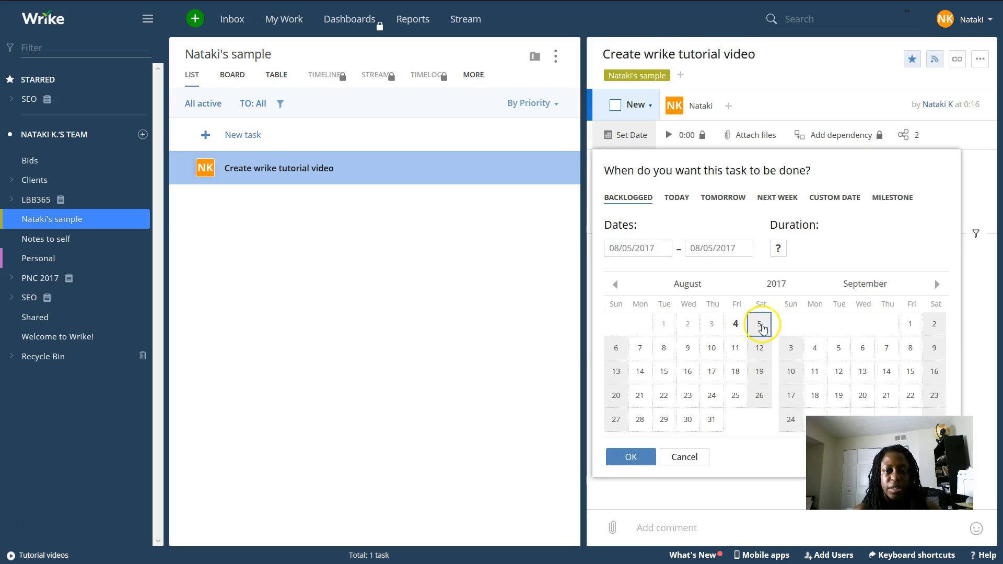
left_click(642, 350)
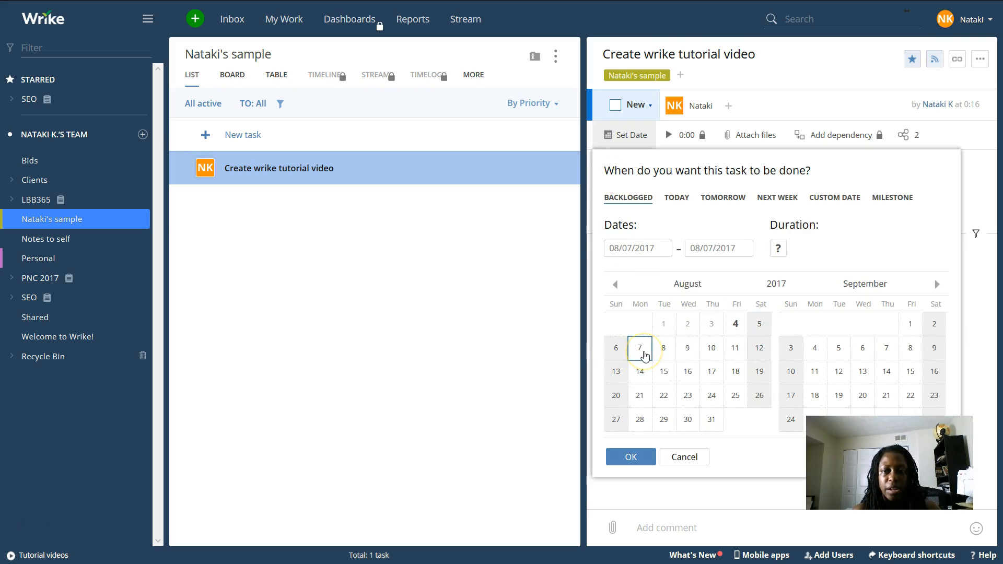
left_click(791, 419)
left_click(782, 270)
left_click(720, 334)
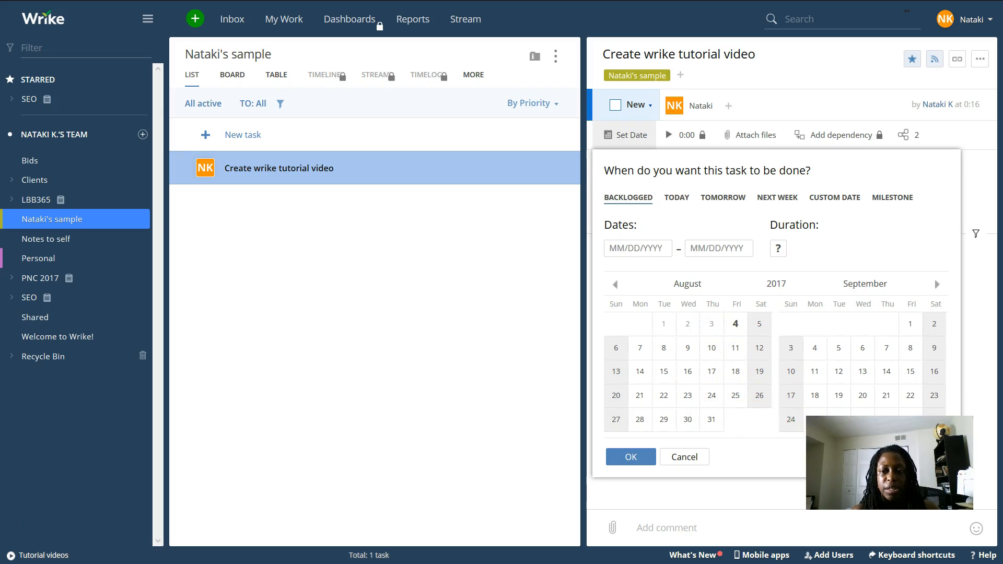
left_click(839, 421)
left_click(864, 458)
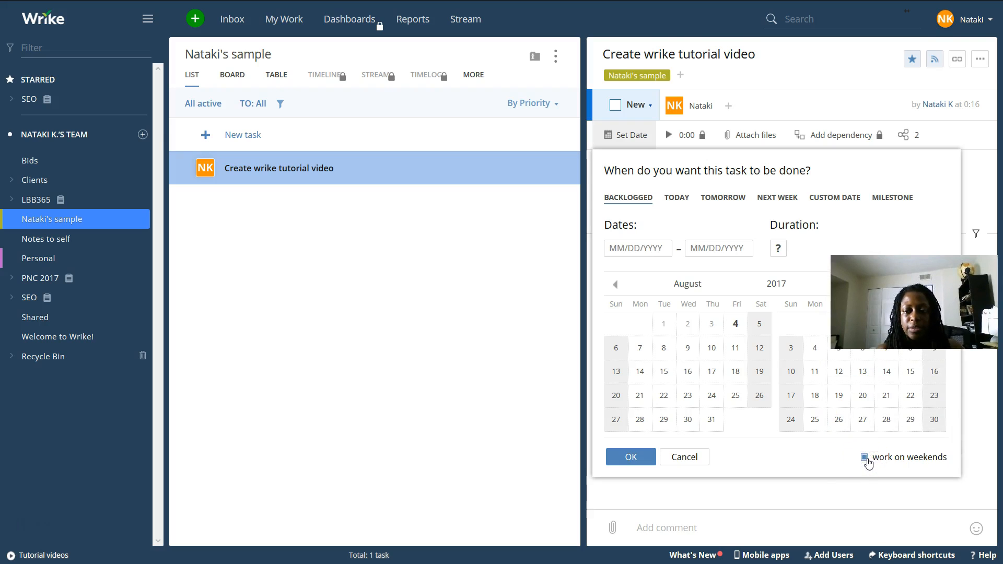
left_click(625, 430)
left_click(662, 350)
left_click(662, 350)
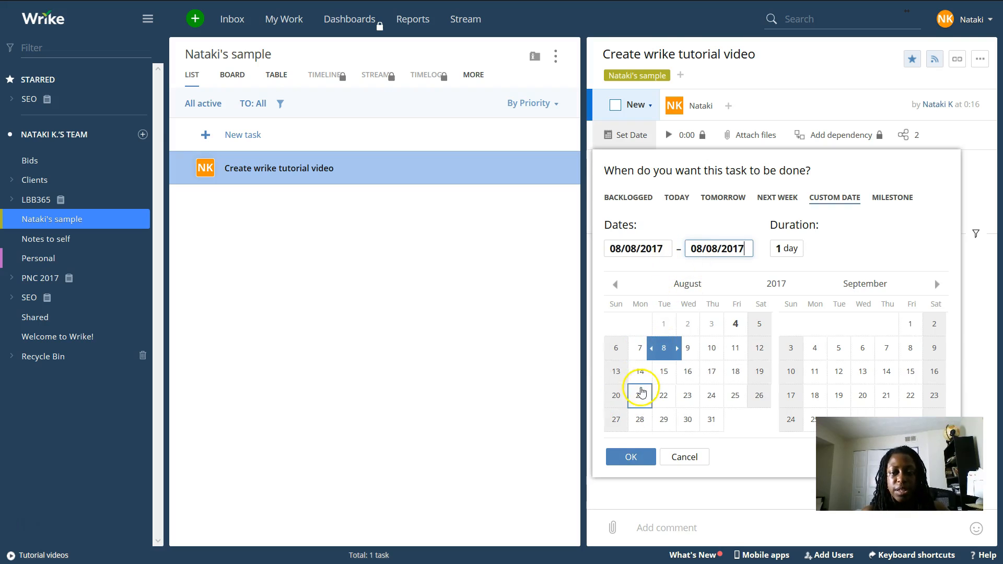
left_click(629, 459)
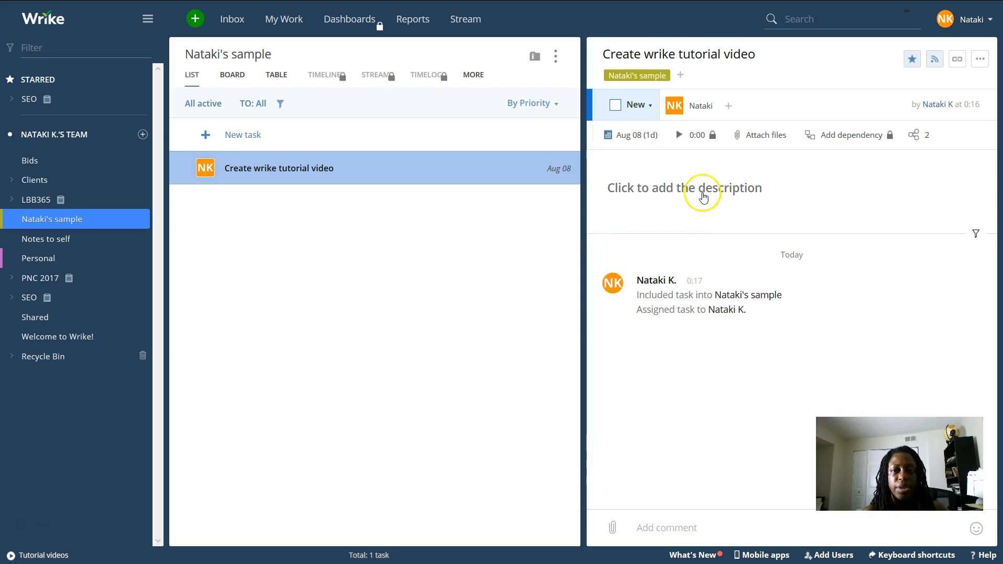
Add the description "Record a video and upload it to your channel" to the task.
left_click(660, 194)
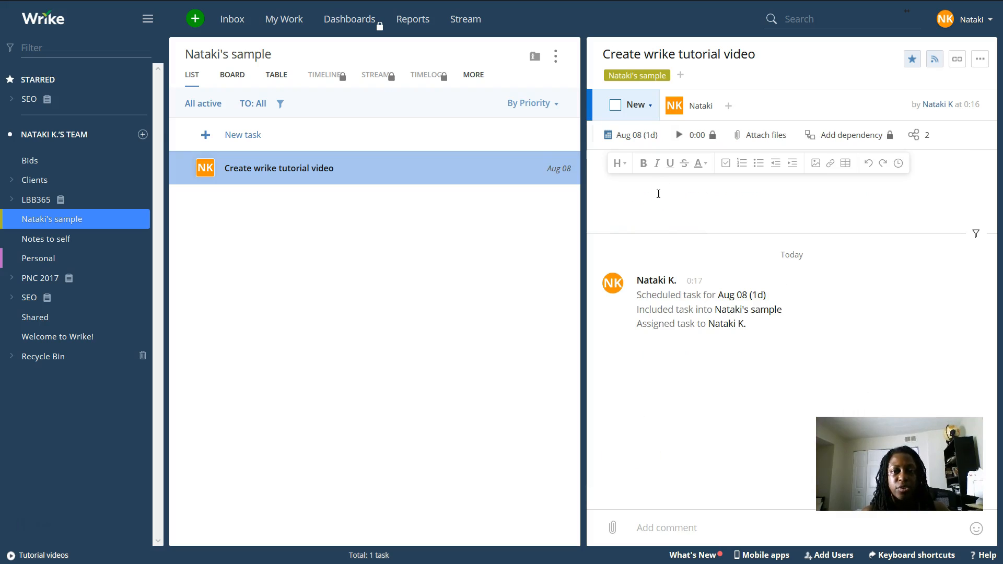
type("Reco")
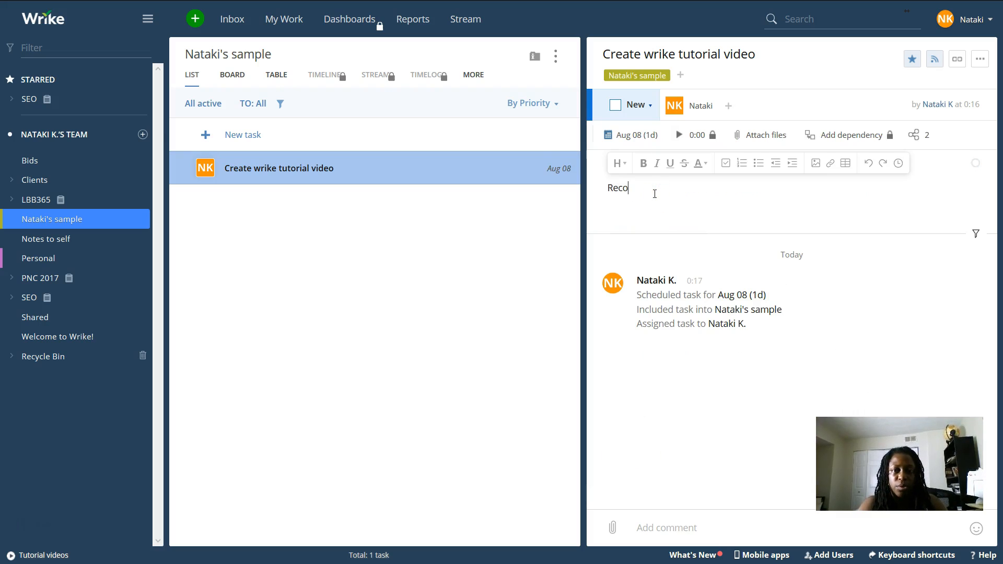
type("rd a video and upl")
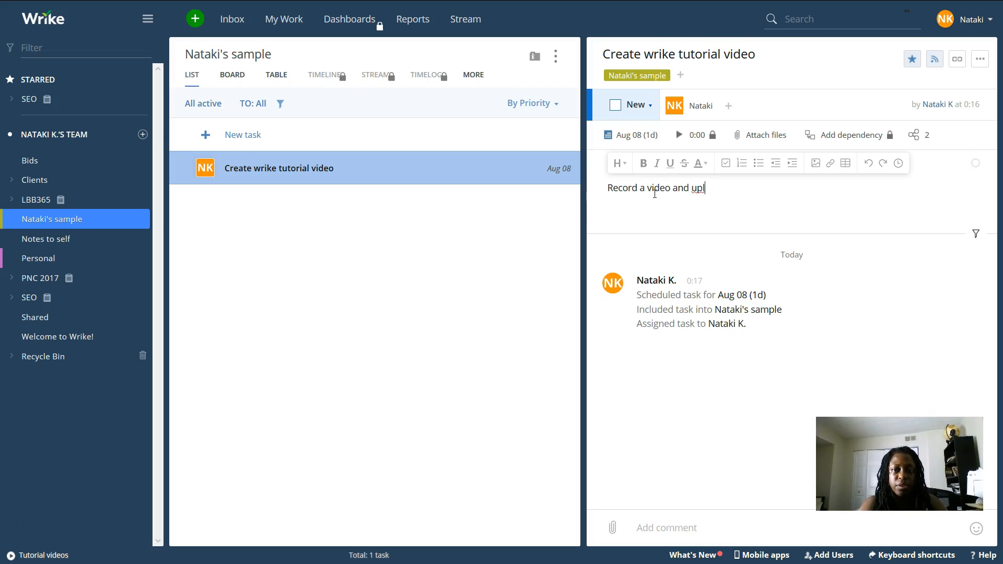
type("oad it to")
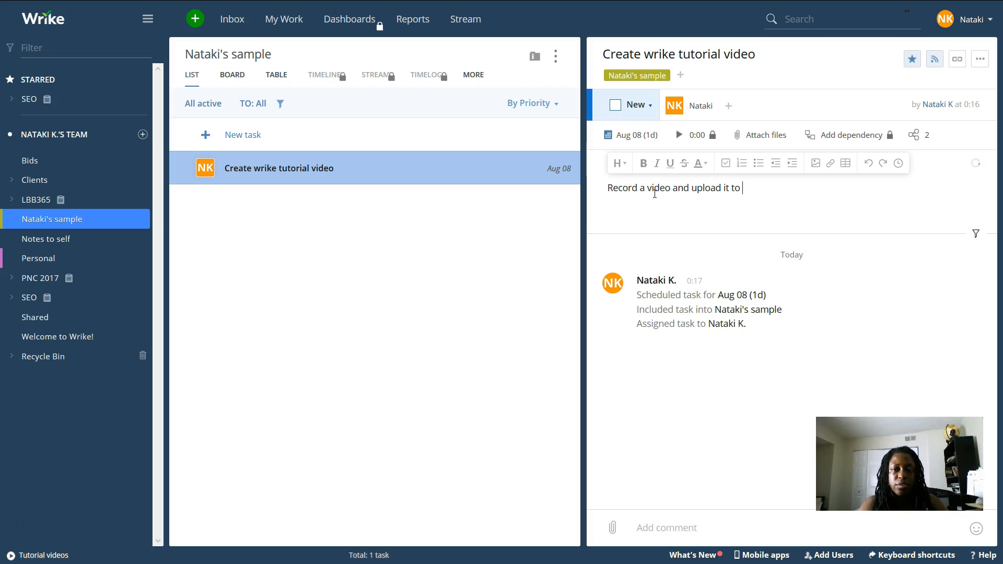
type(" your channel")
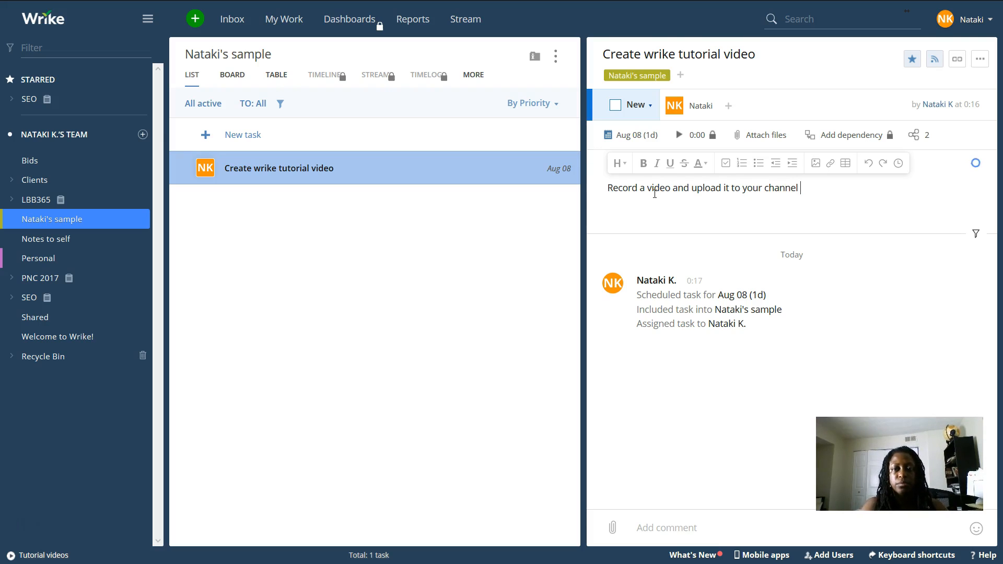
left_click(387, 335)
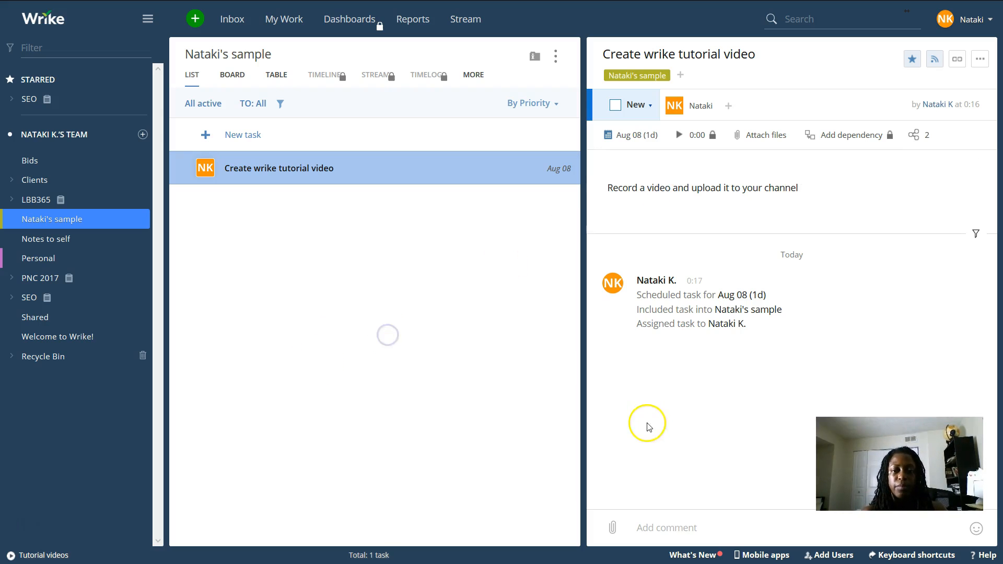
Post the comment "Okay I understand. I'm on it!" on the tutorial video task.
left_click(645, 529)
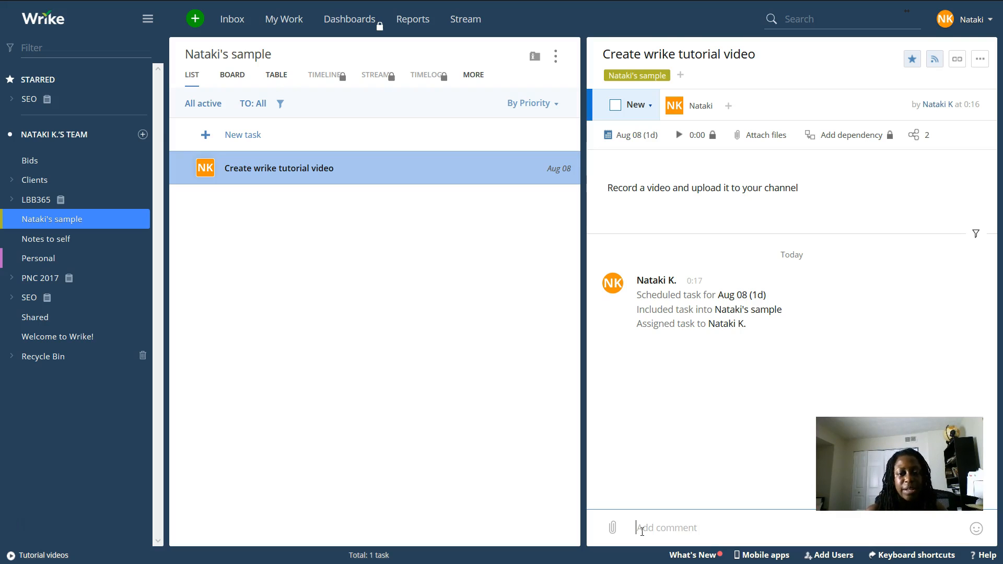
left_click(642, 532)
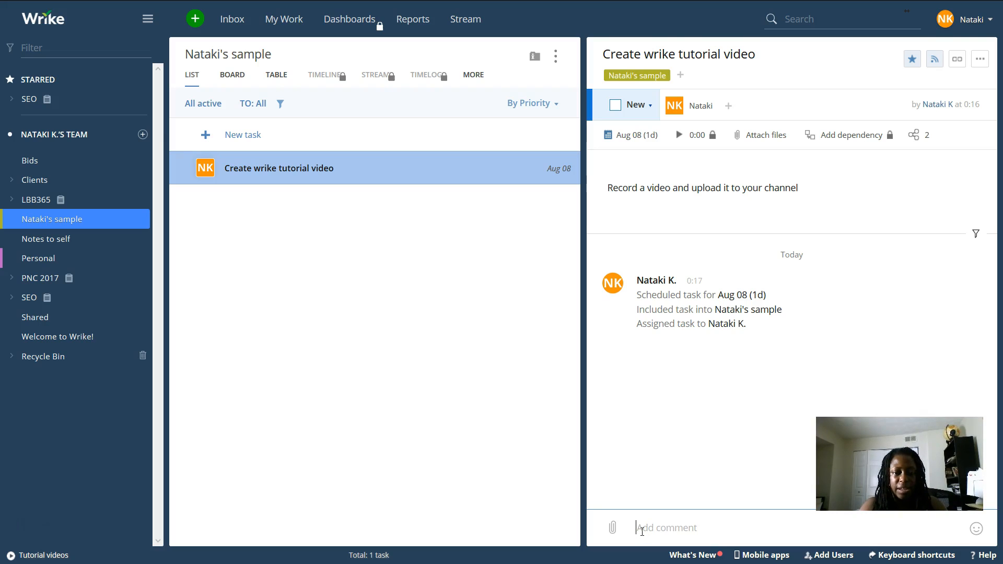
type("Okay I understand")
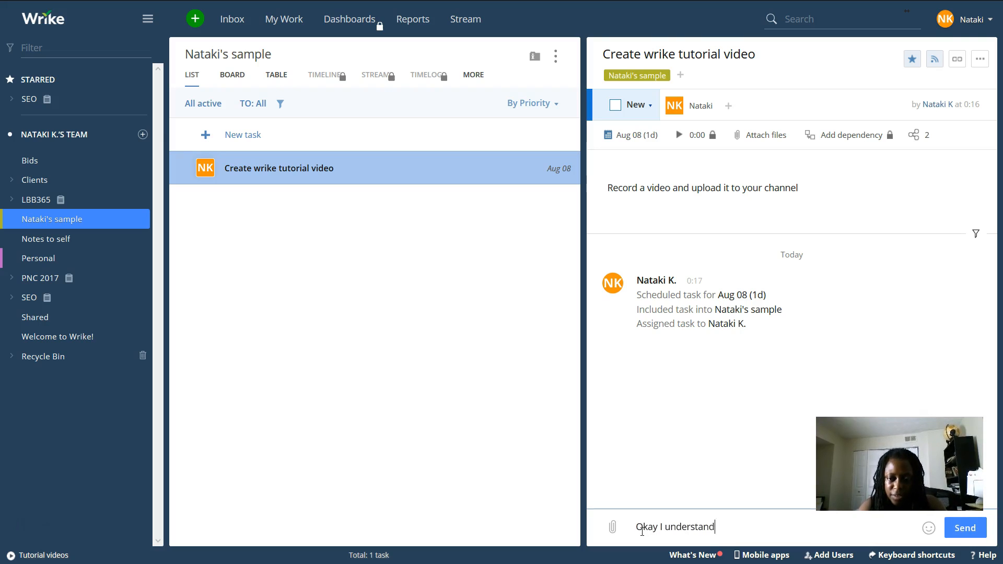
type(". I'm on it!")
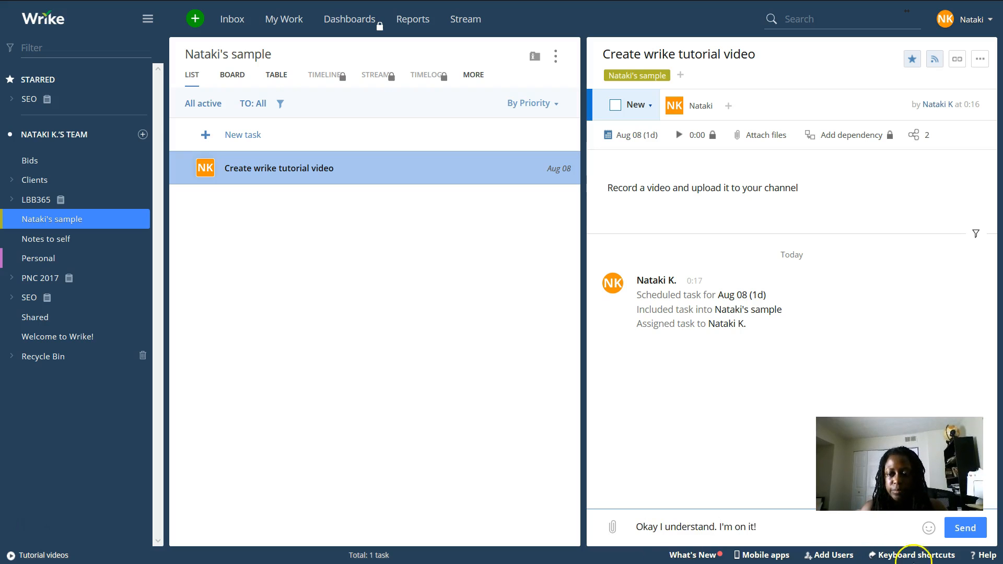
left_click(964, 527)
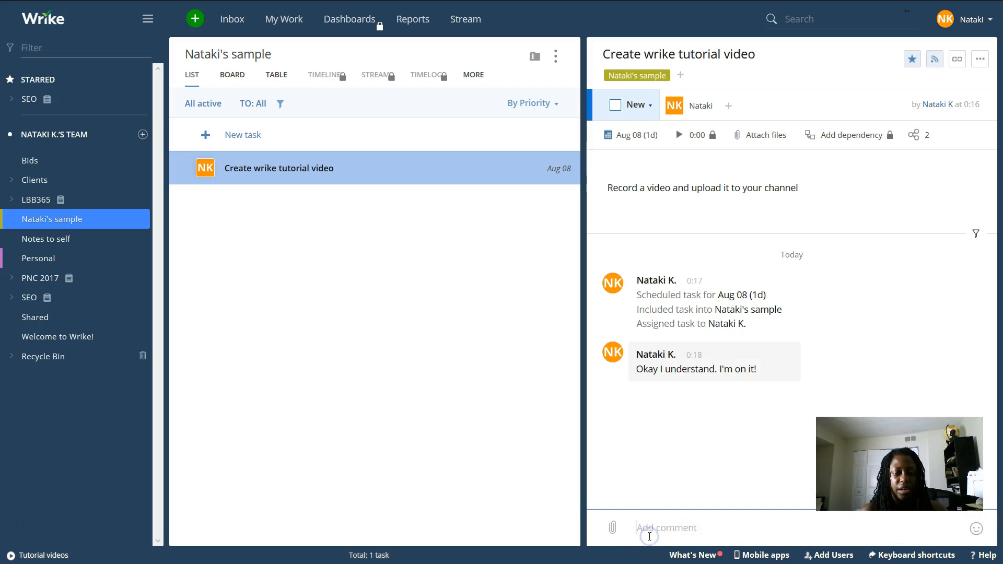
Look over the available sources for attaching a file to a comment without attaching anything.
left_click(614, 529)
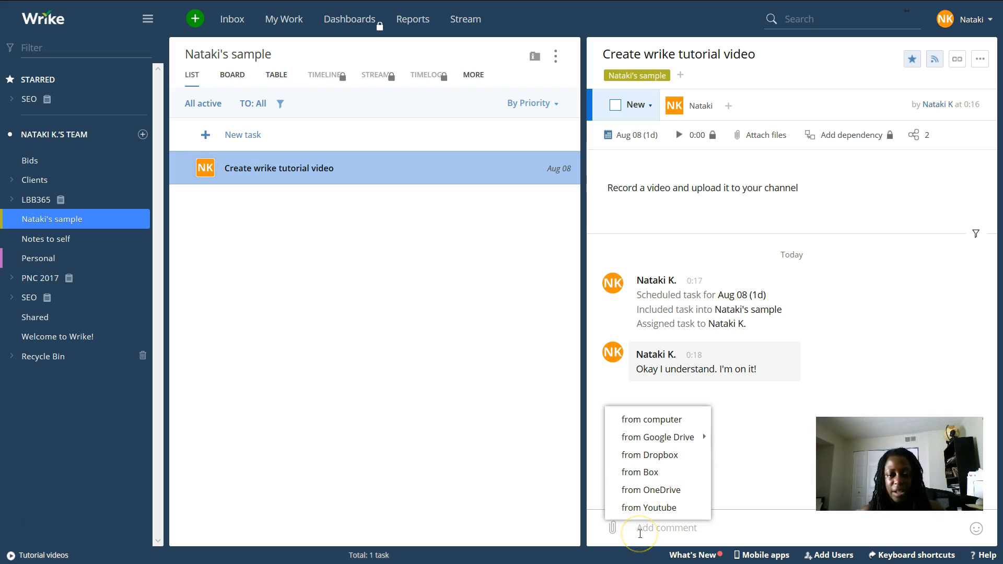
left_click(639, 533)
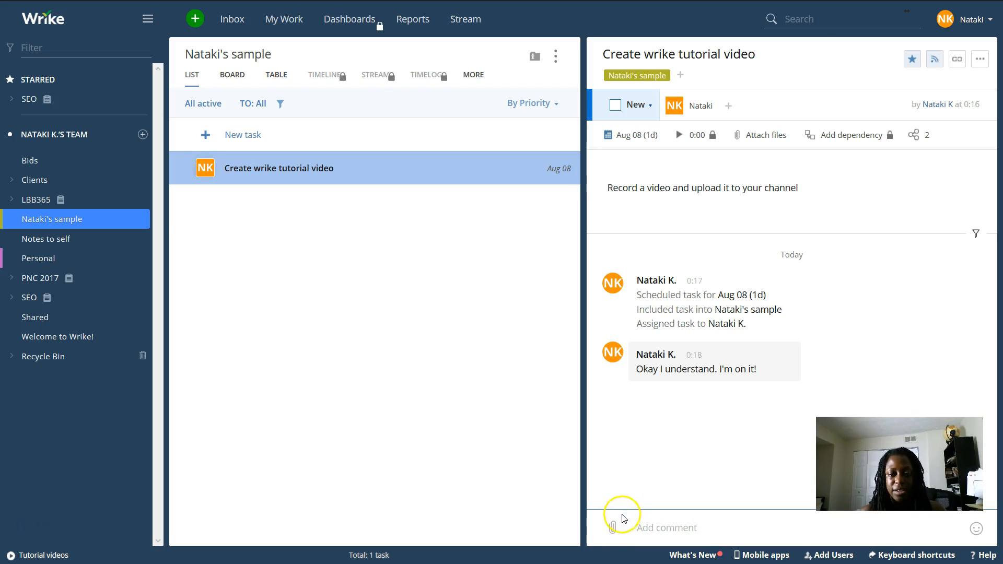
left_click(613, 527)
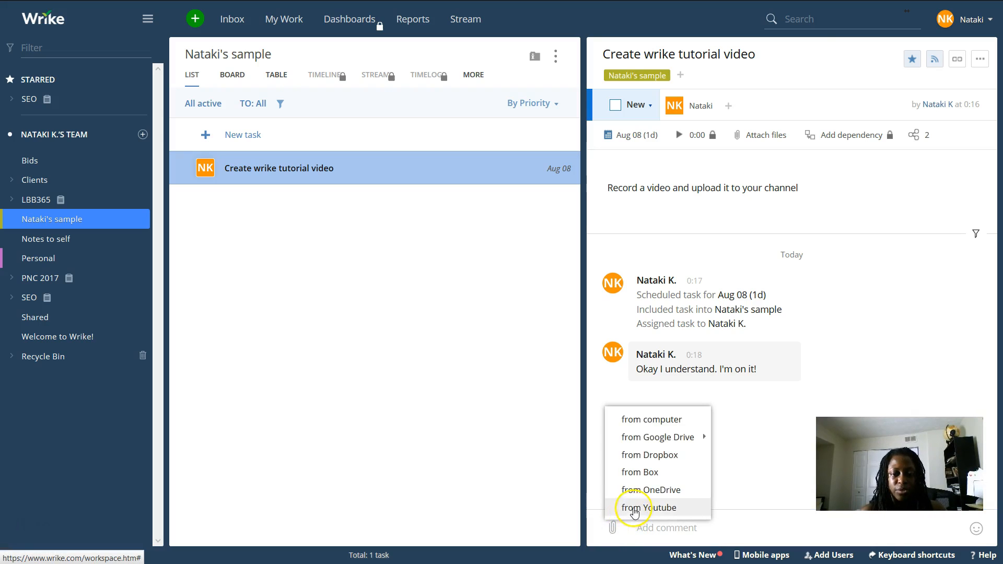
left_click(653, 532)
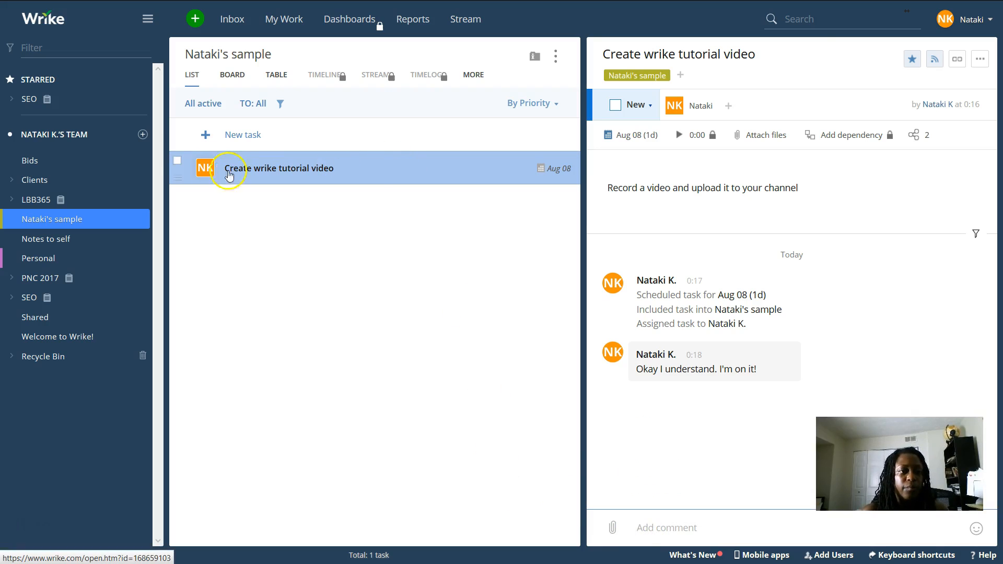
Select the tutorial video task in the list and change its status to In Progress.
left_click(177, 162)
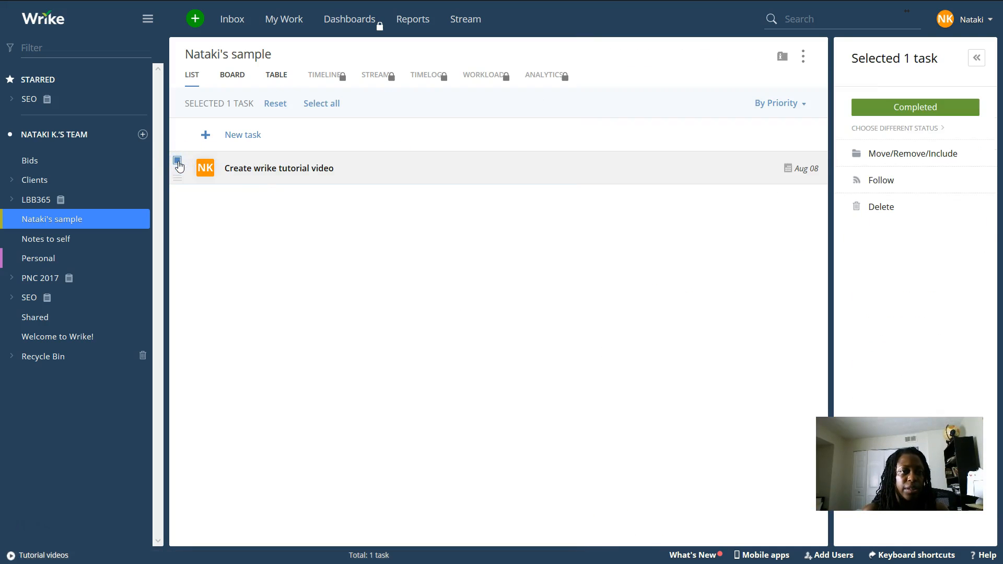
left_click(880, 128)
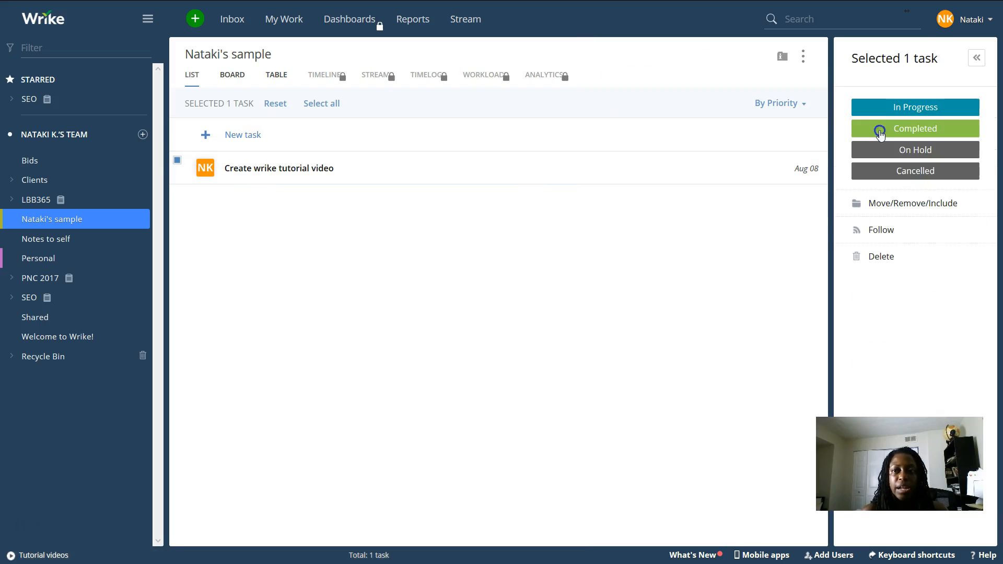
left_click(920, 109)
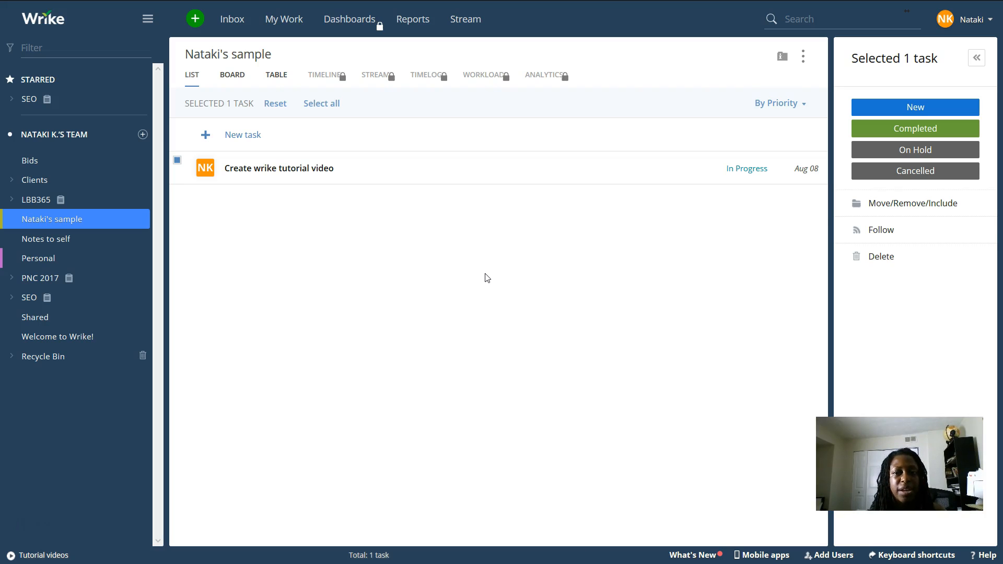
Open the task's details and try High and Low importance before setting it back to Normal Importance.
left_click(293, 167)
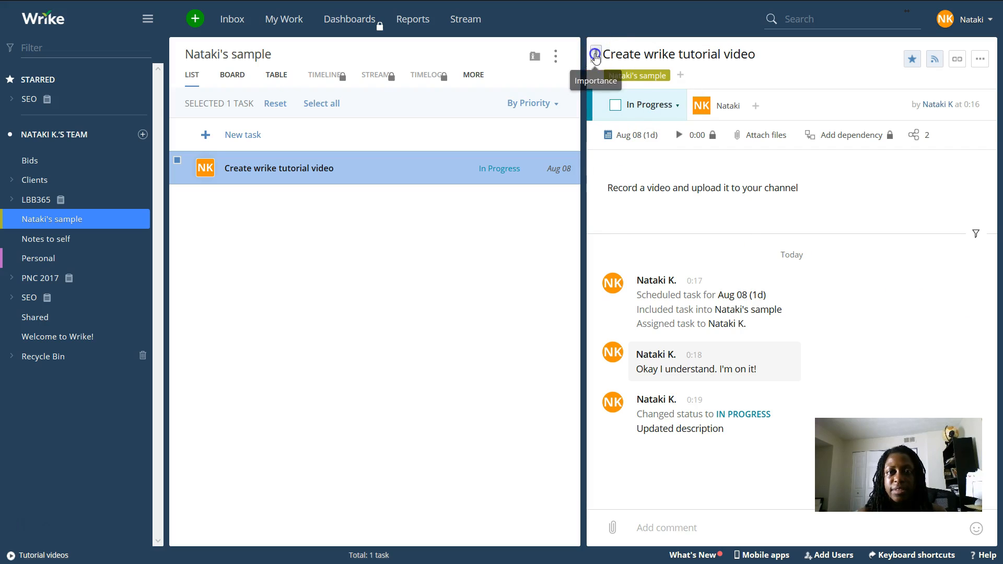
left_click(595, 55)
left_click(613, 76)
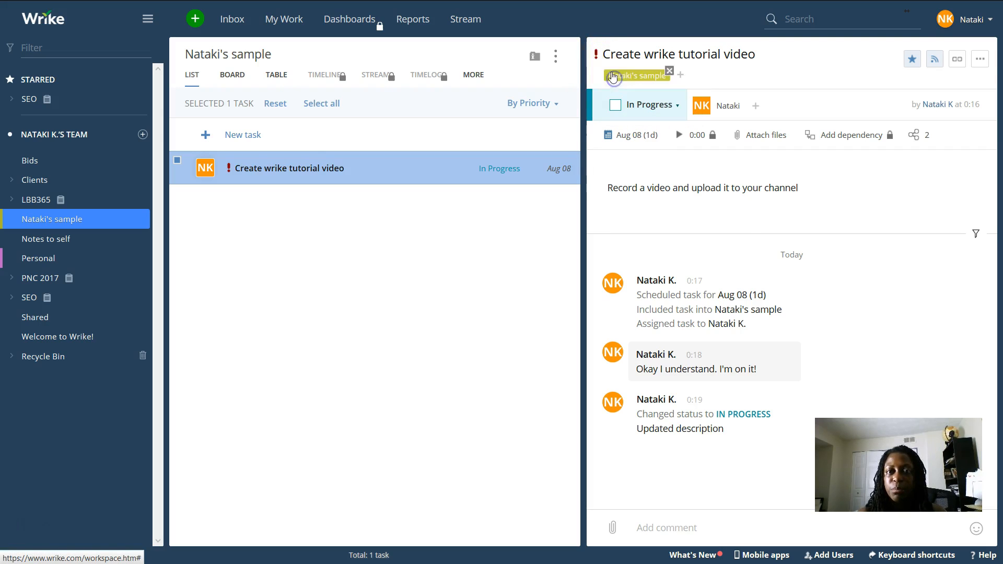
left_click(595, 55)
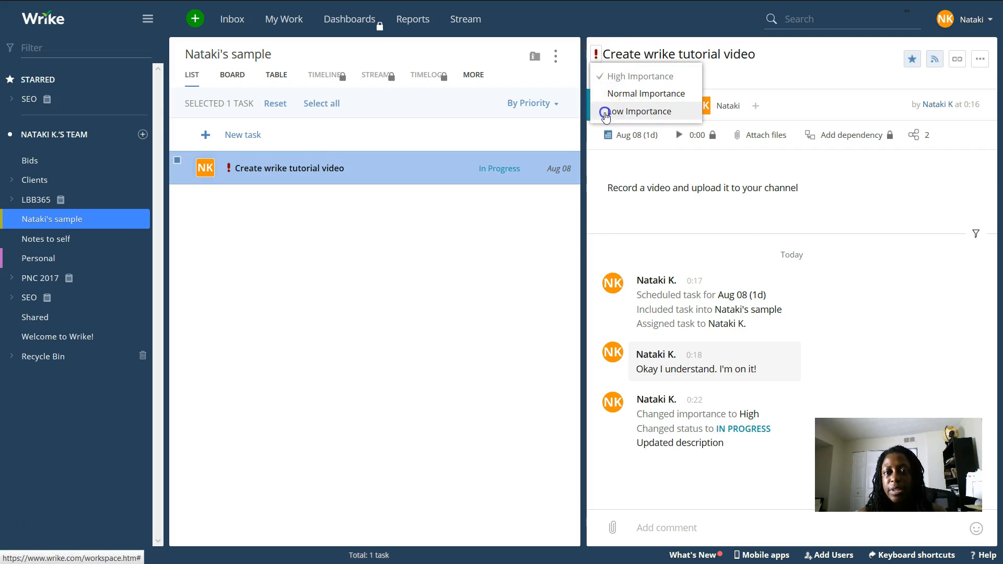
left_click(605, 112)
left_click(595, 54)
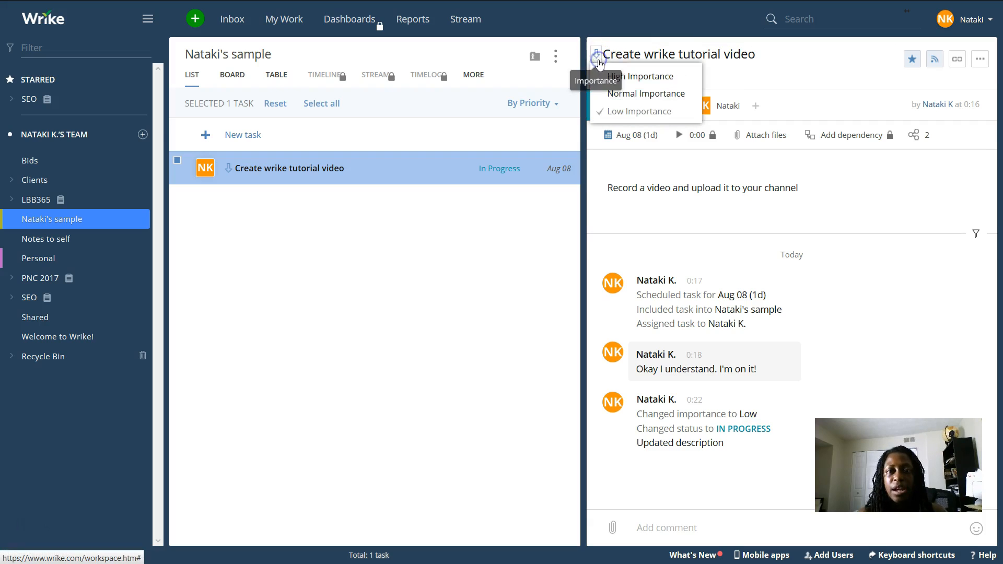
left_click(611, 94)
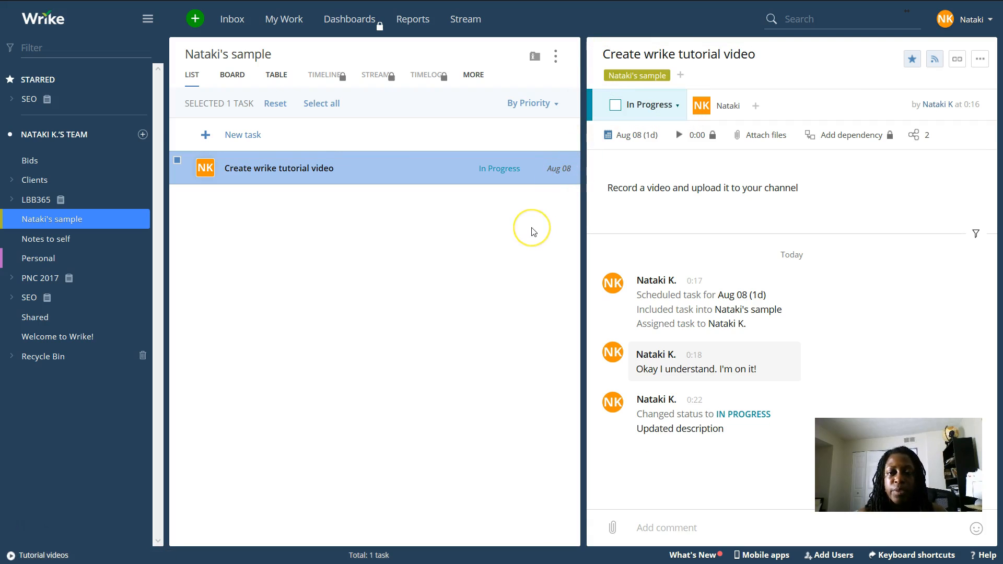
Look over the sorting options for the sample folder's task list, keeping the Priority order.
left_click(547, 105)
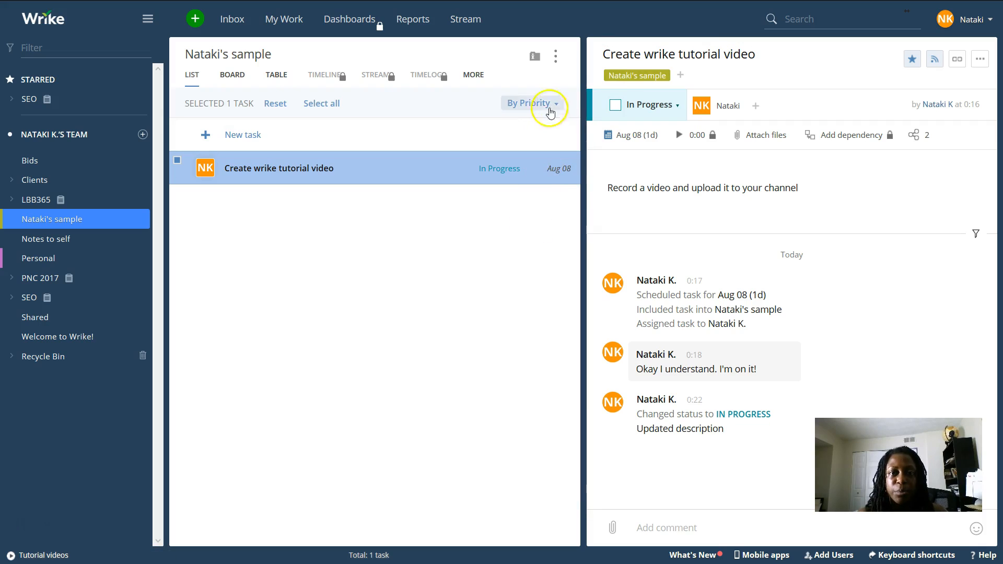
left_click(477, 92)
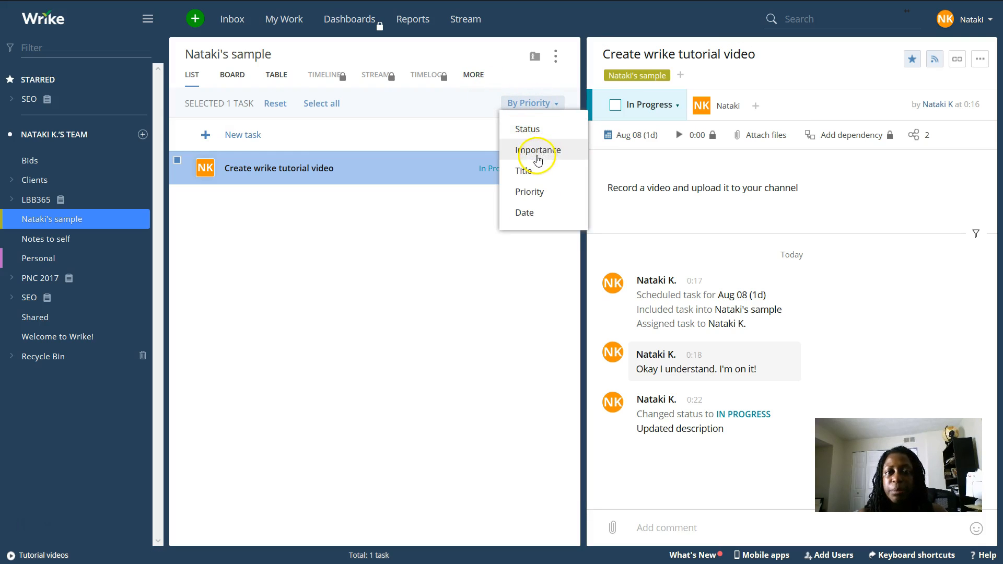
left_click(418, 230)
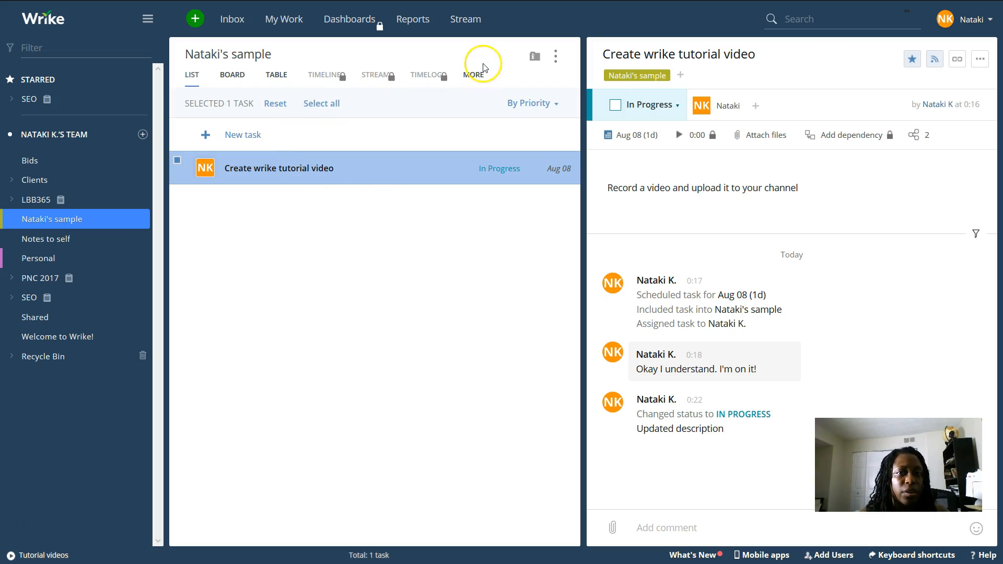
Examine the sample folder's additional options for exporting, printing, calendar viewing, default view and durations.
left_click(555, 56)
mouse_move(520, 88)
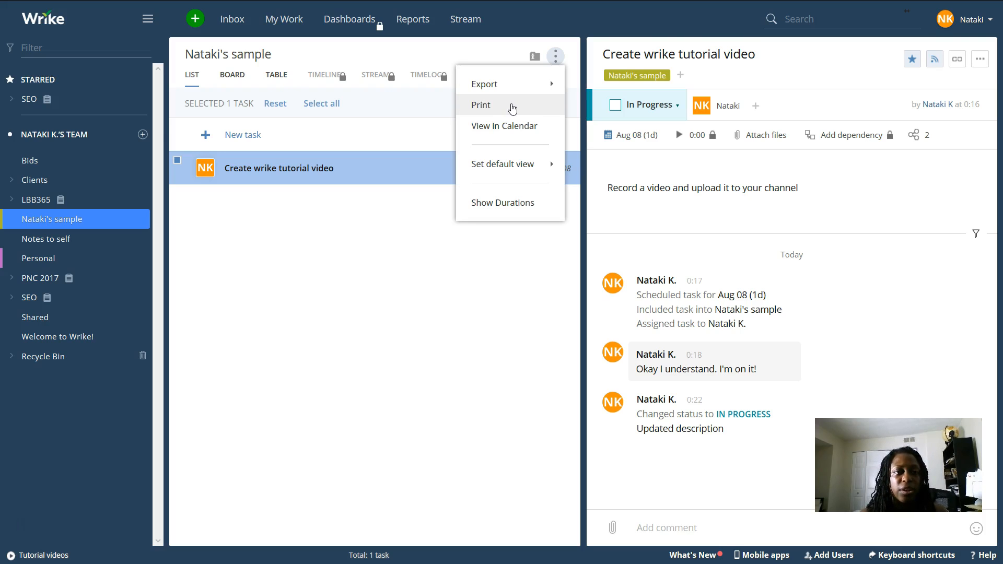
left_click(320, 278)
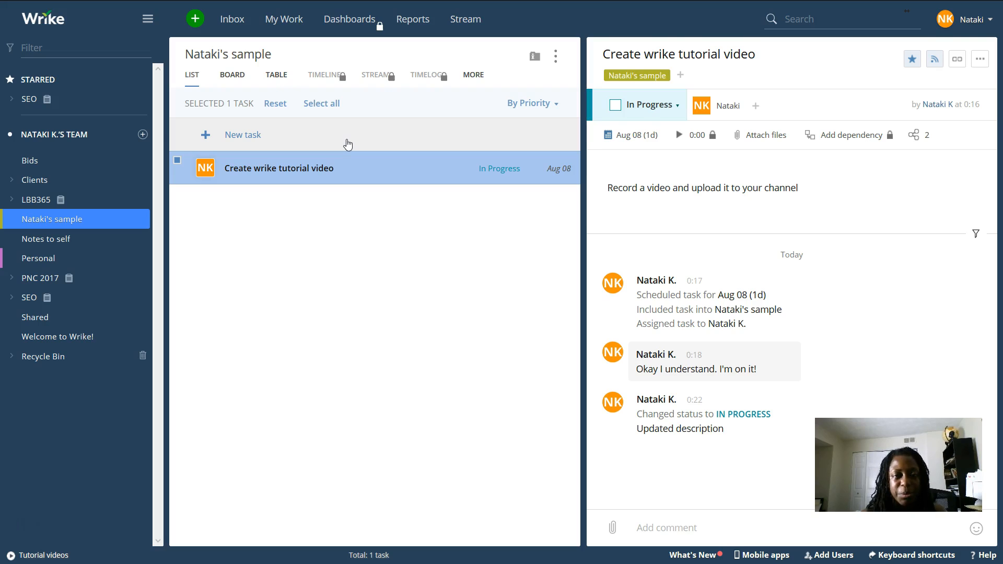
left_click(2, 563)
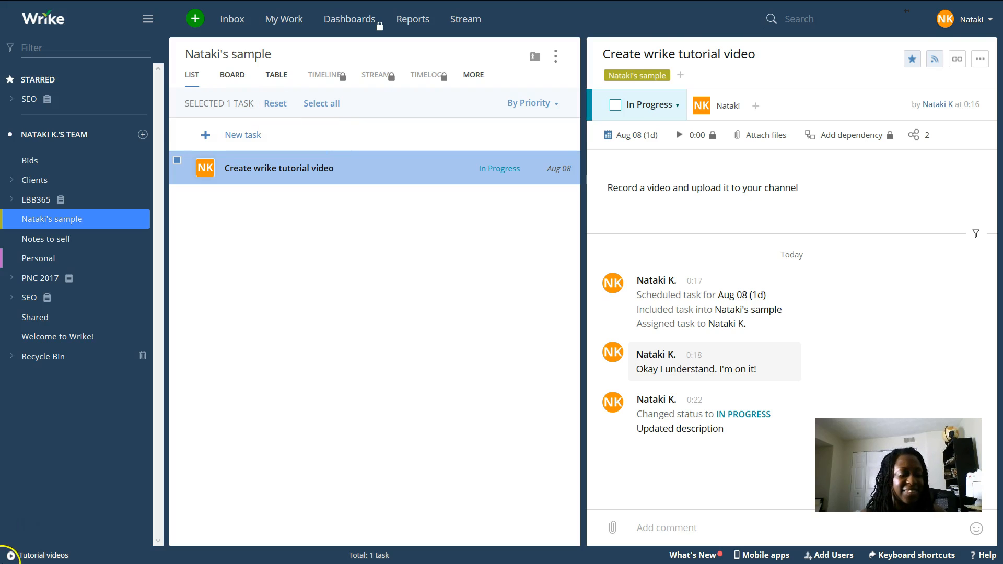